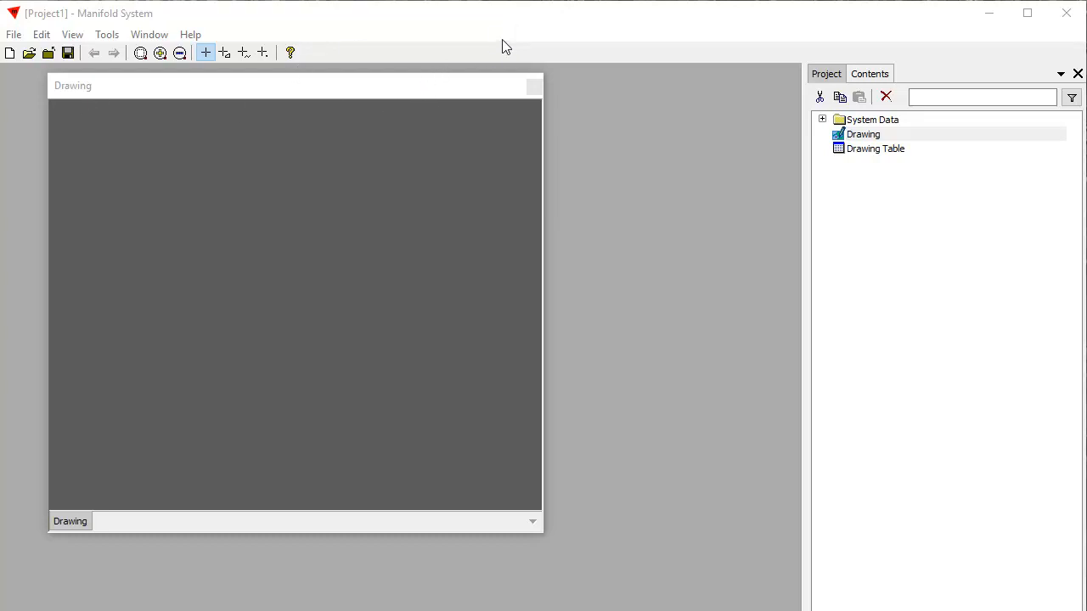
- Create six separate points in the drawing, three along an upper diagonal and three along a lower one
left_click(390, 85)
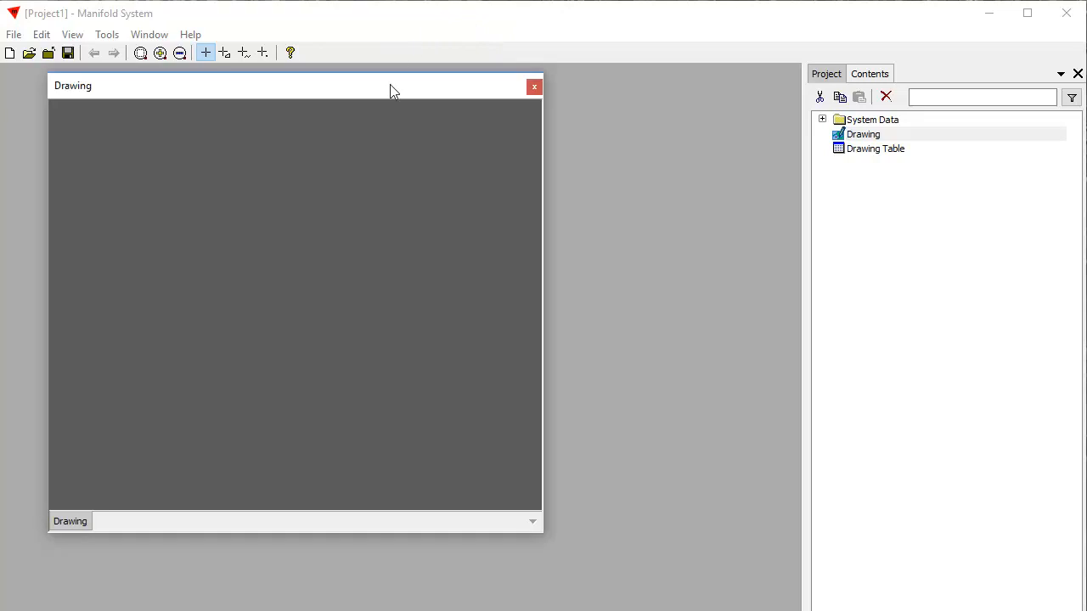
double_click(390, 85)
double_click(21, 76)
left_click(264, 53)
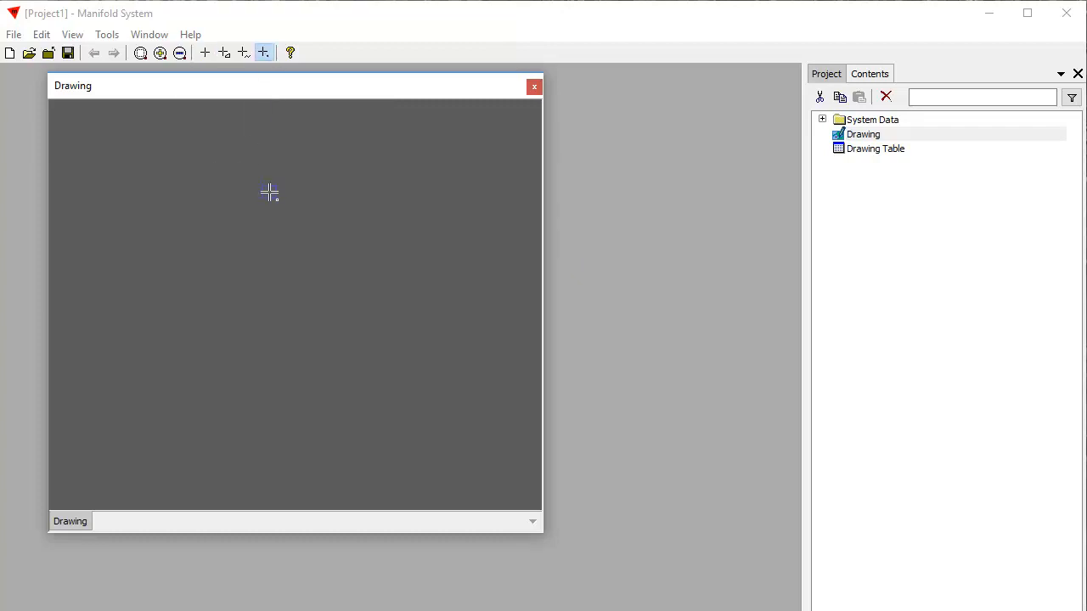
left_click(227, 192)
left_click(284, 222)
left_click(351, 274)
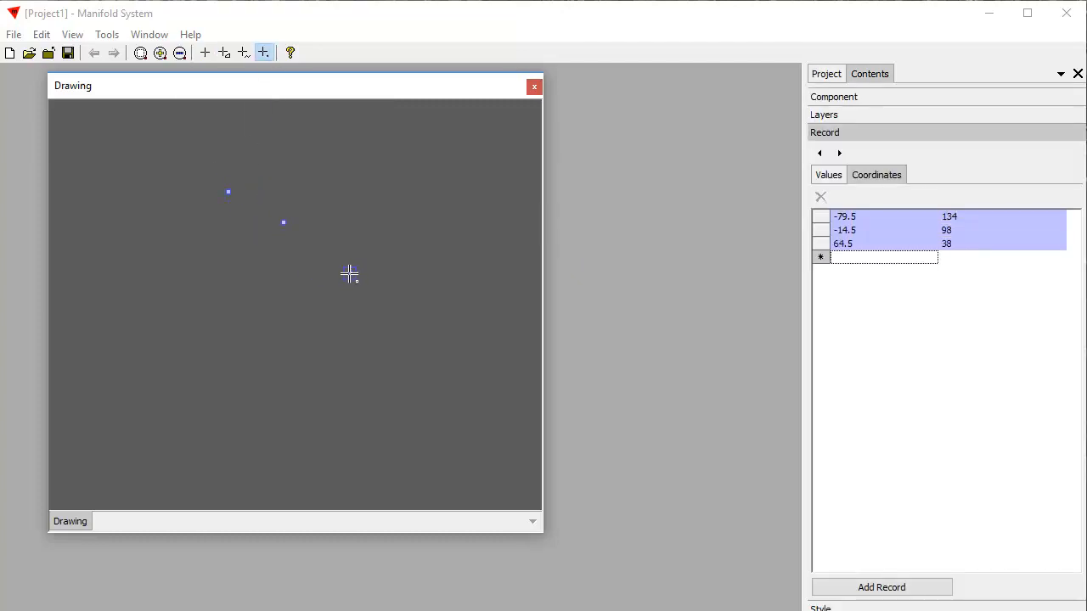
left_click(209, 281)
left_click(252, 341)
left_click(302, 408)
key("Return")
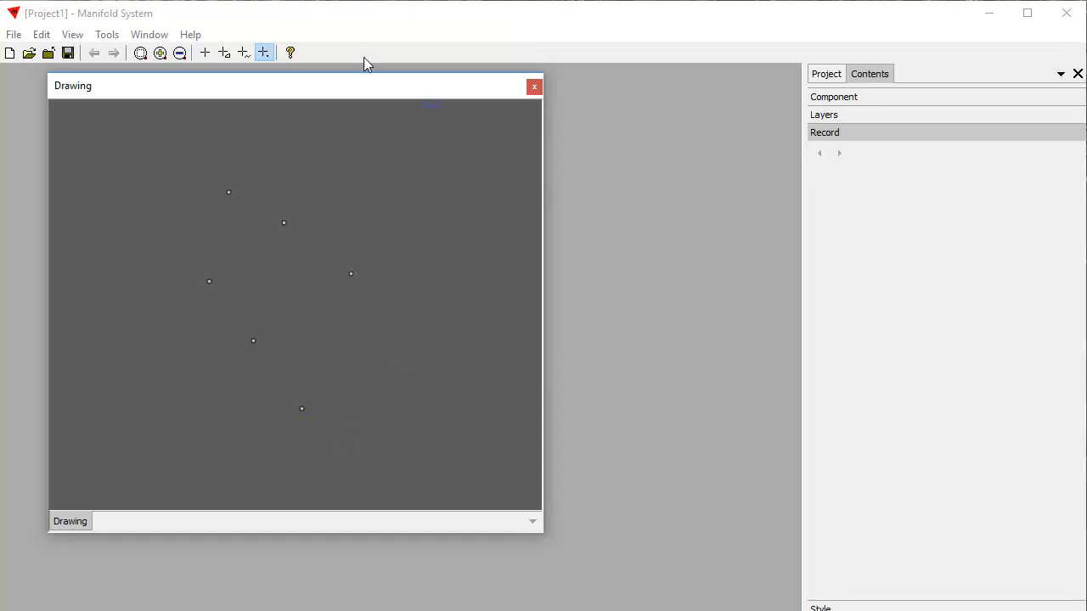
left_click(205, 53)
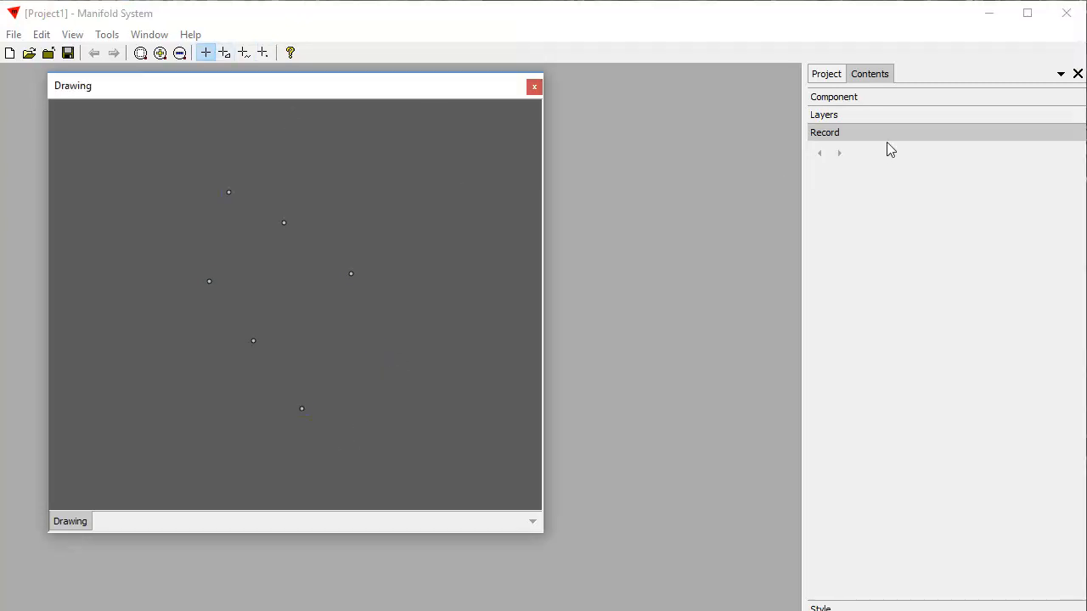
- Show the drawing's style options and float the Contents pane beside the drawing window
left_click(874, 73)
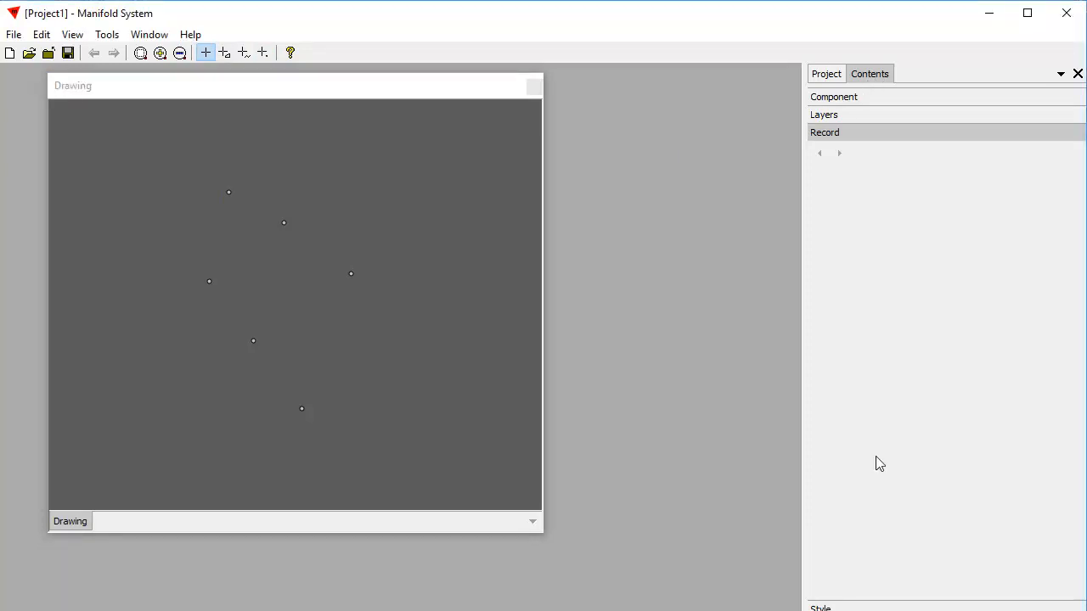
left_click(847, 608)
left_click(879, 75, "shift")
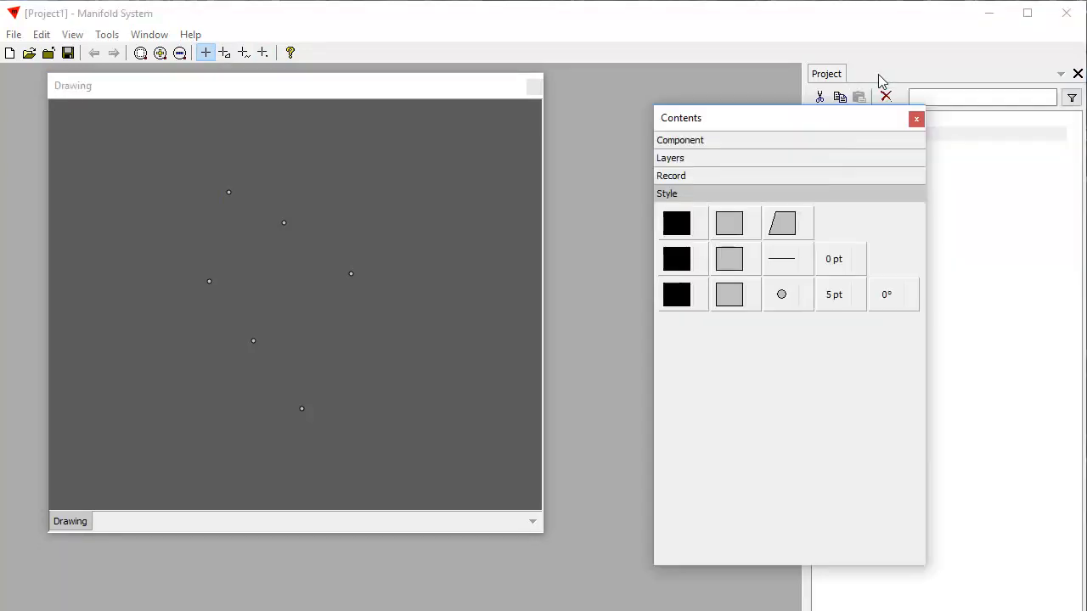
left_click_drag(821, 117, 770, 119)
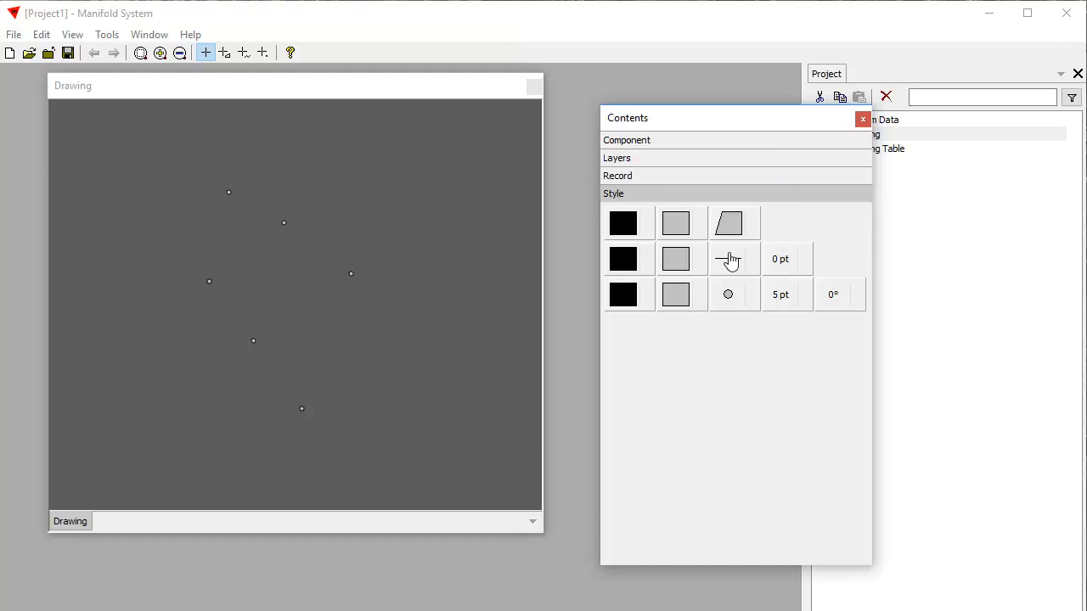
- Set the point size to 20 pt
left_click(735, 298)
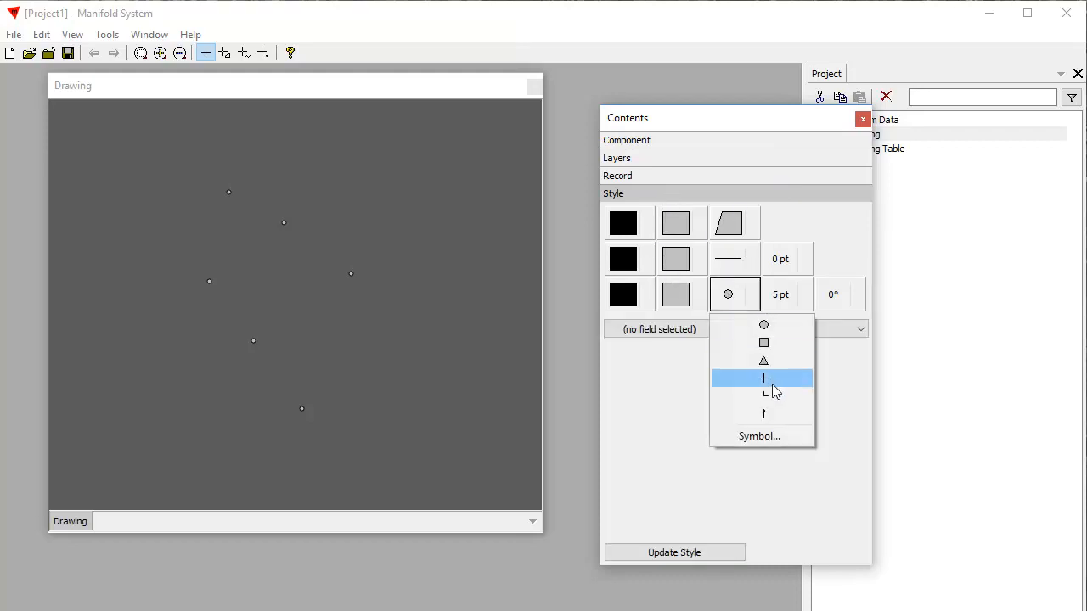
left_click(779, 299)
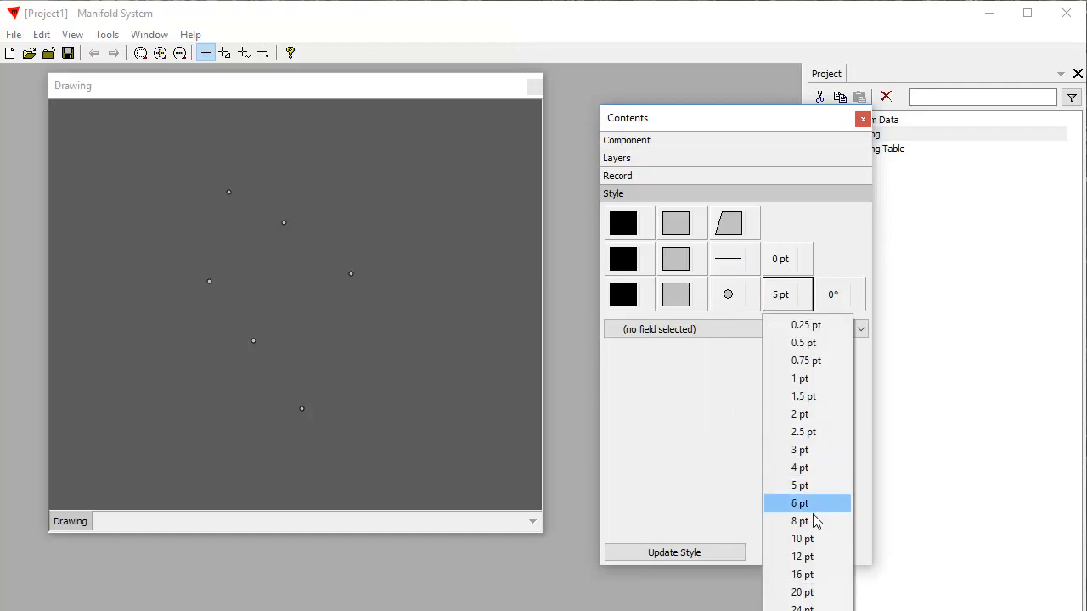
left_click(803, 592)
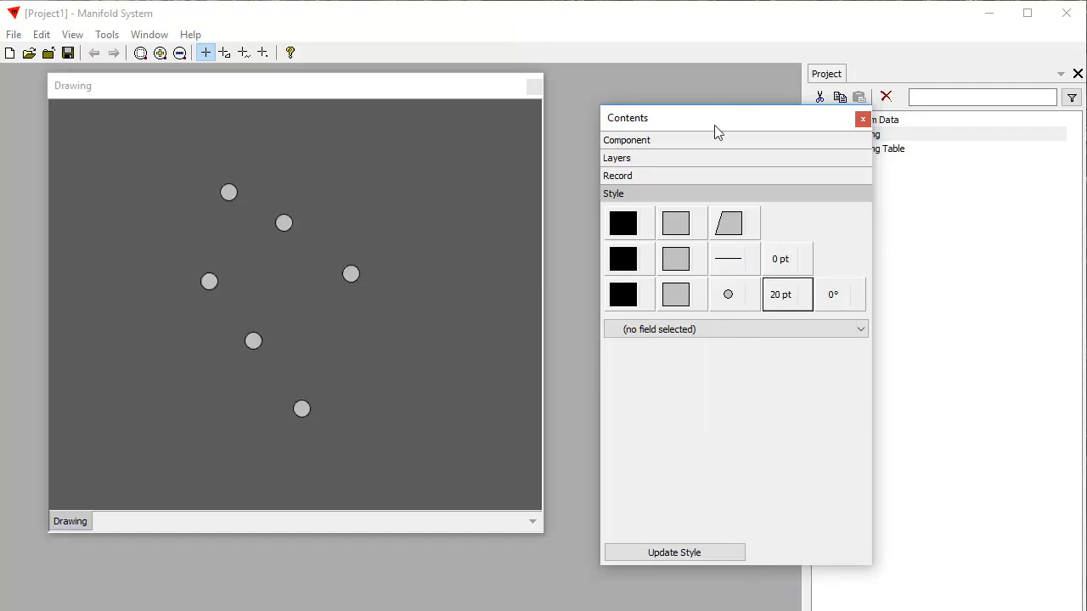
- Set the points' fill colour to cornflower blue and their stroke colour to pink
left_click_drag(716, 121, 702, 43)
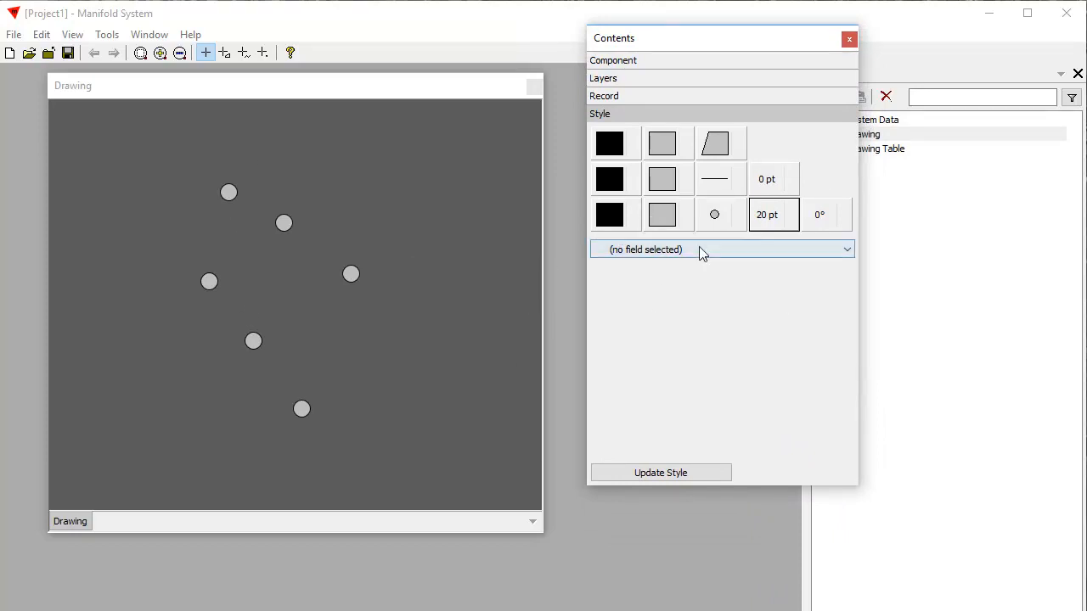
left_click(663, 222)
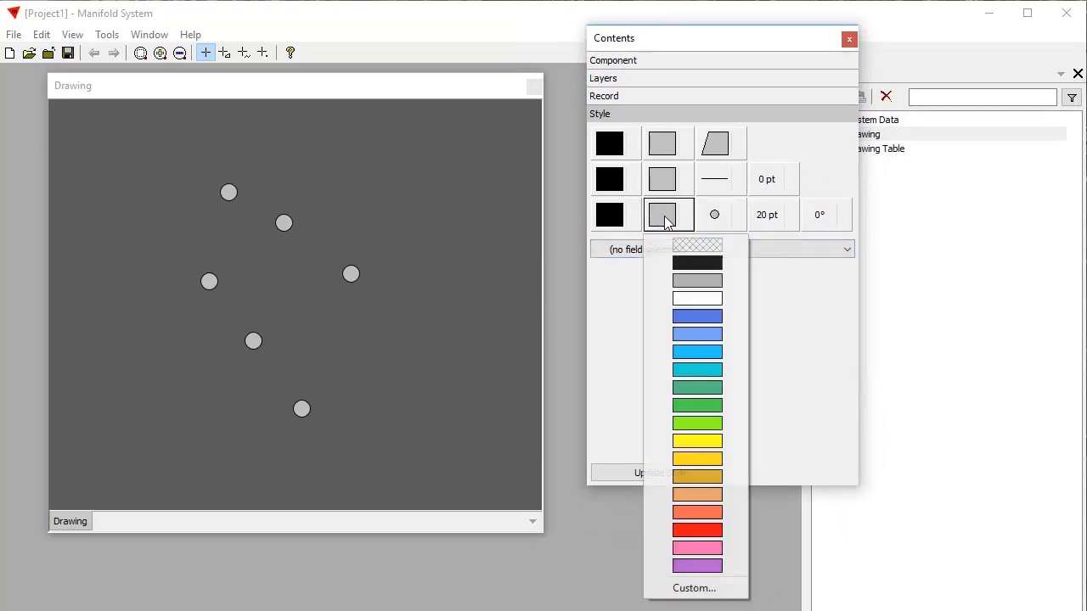
left_click(697, 352)
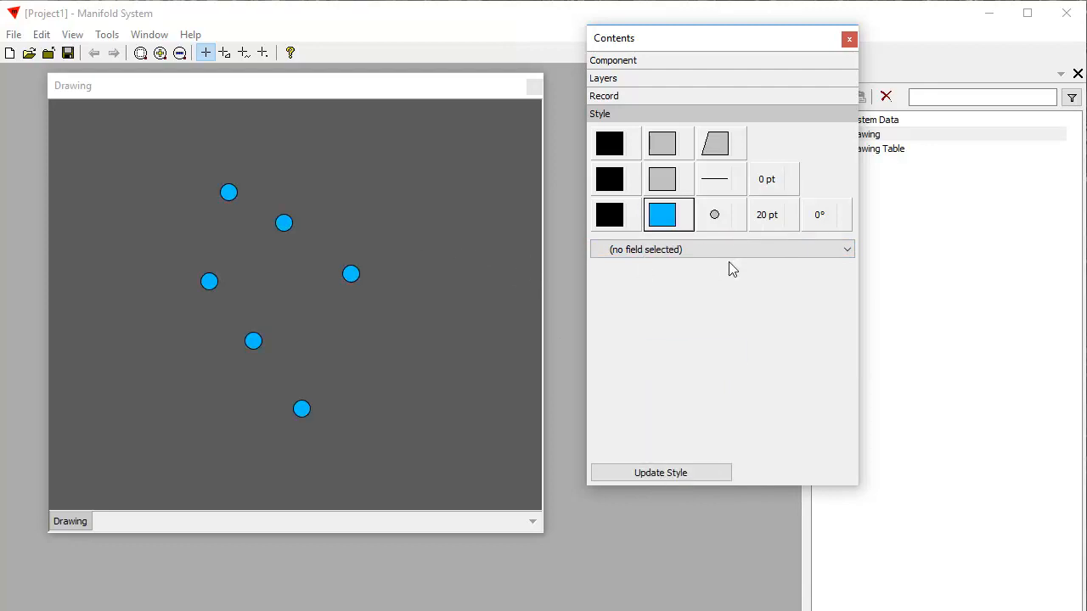
left_click(671, 220)
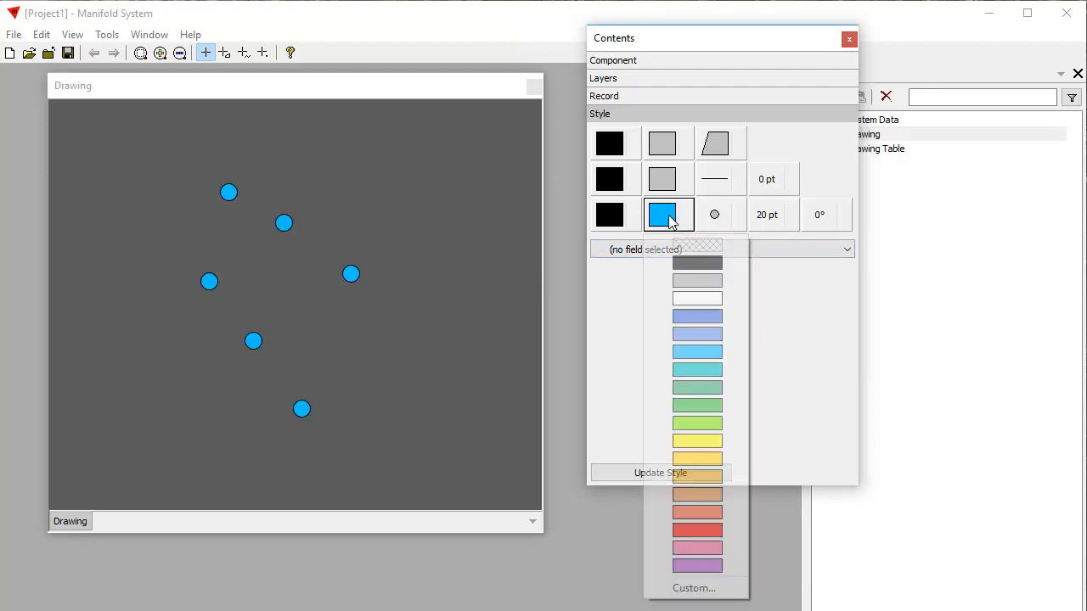
left_click(704, 335)
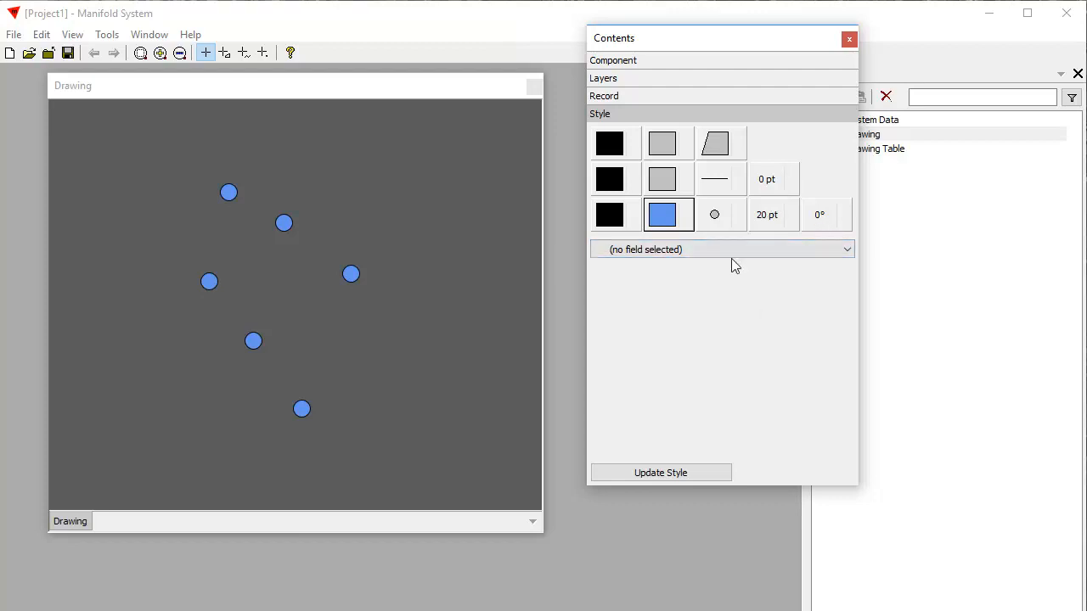
left_click(611, 219)
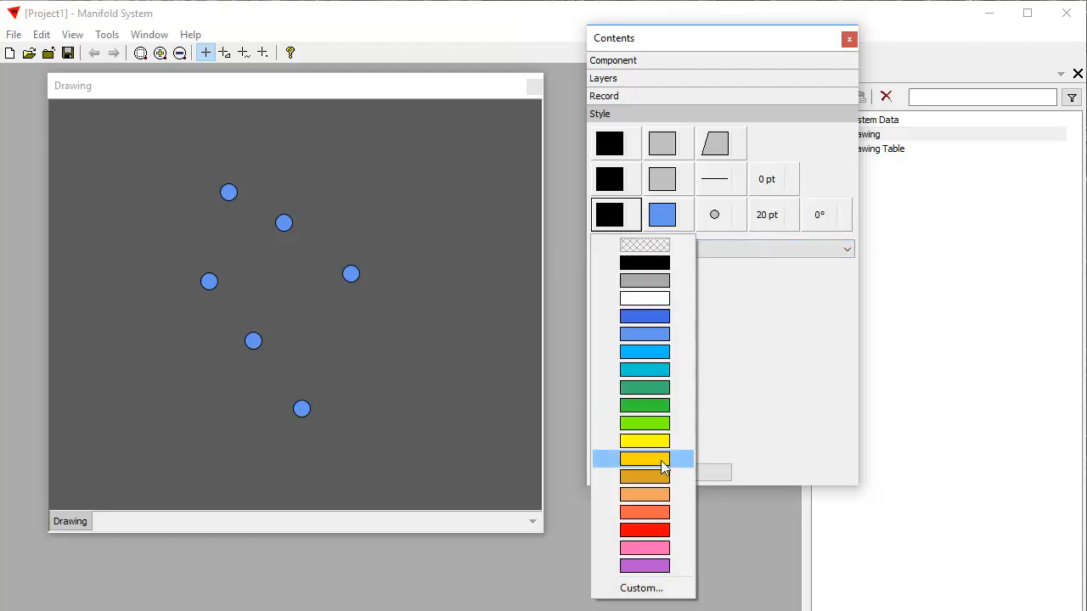
left_click(650, 550)
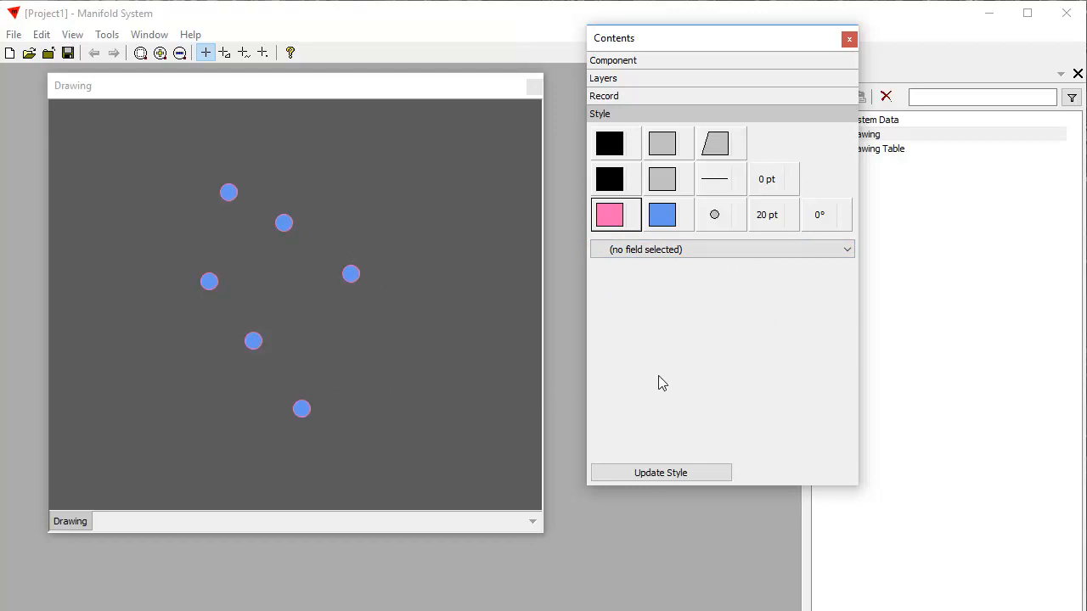
- Theme the point symbols by the mfd_id field, using equal intervals with 5 breaks
left_click(740, 219)
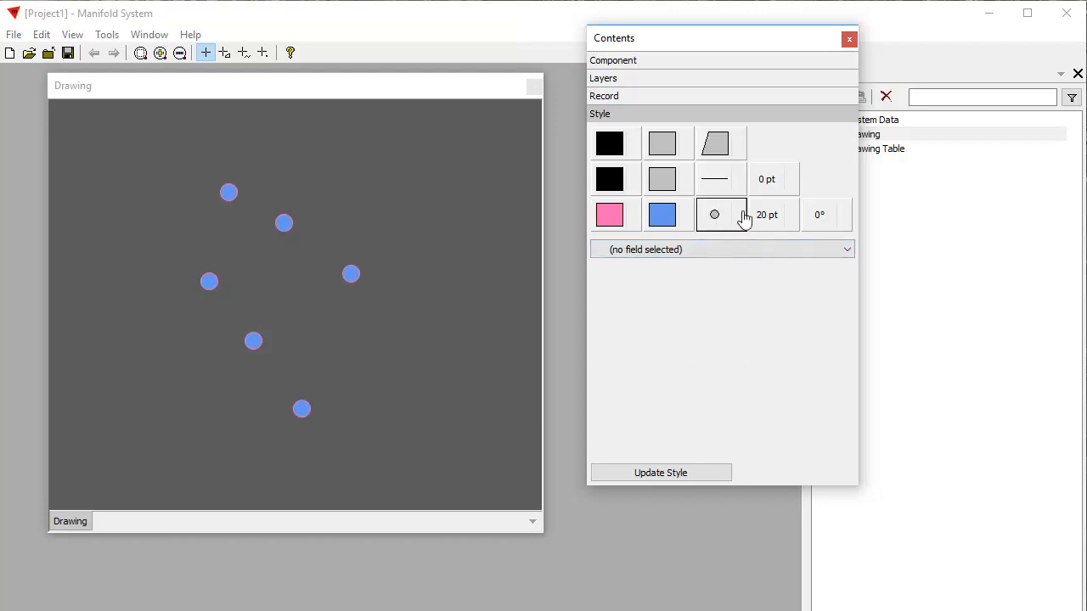
left_click(714, 229)
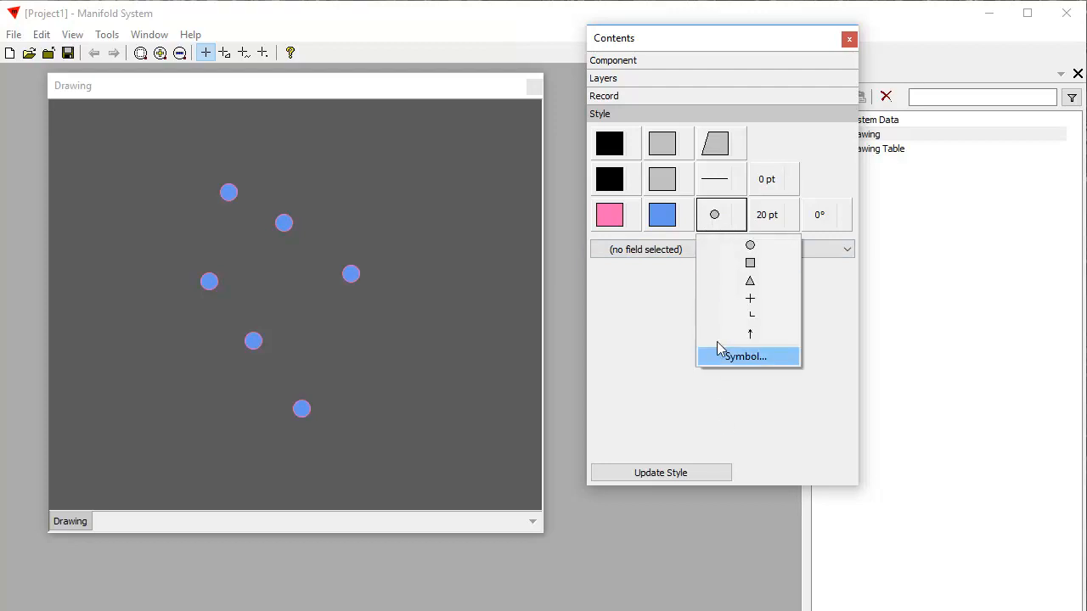
left_click(640, 345)
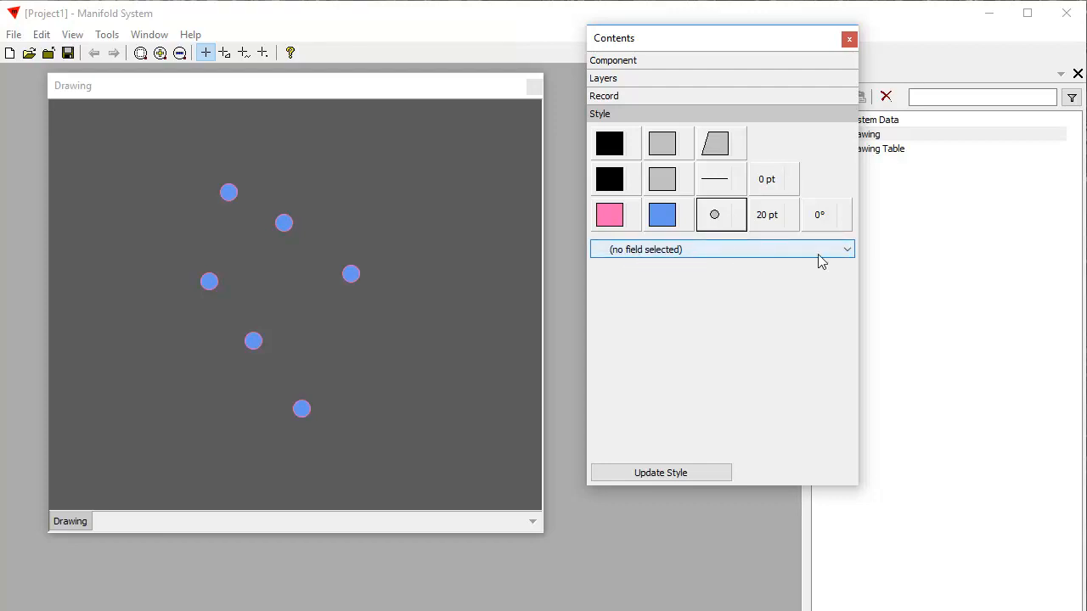
left_click(848, 251)
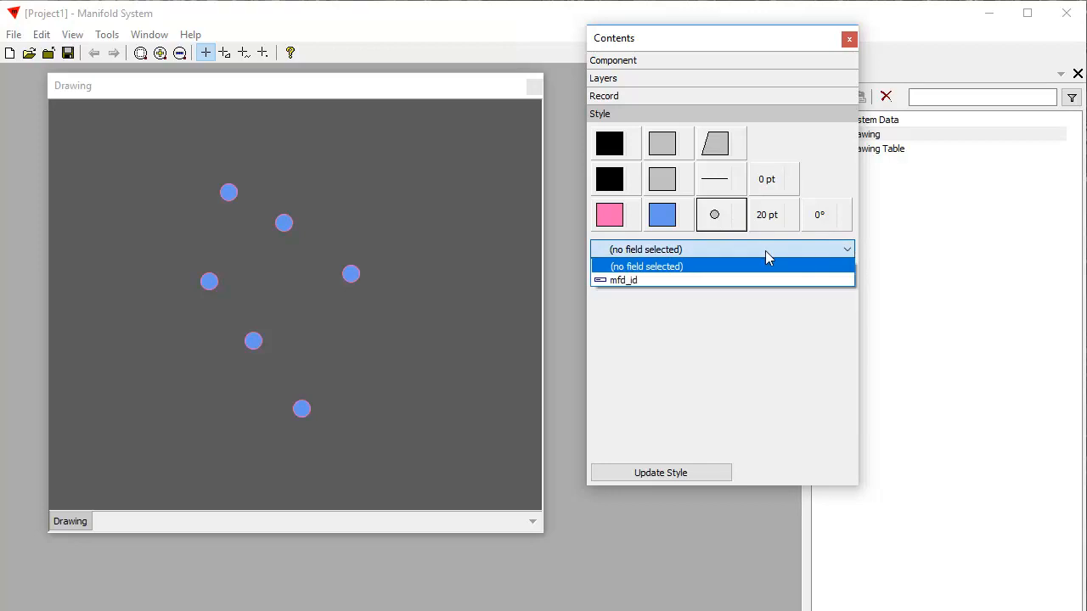
left_click(637, 281)
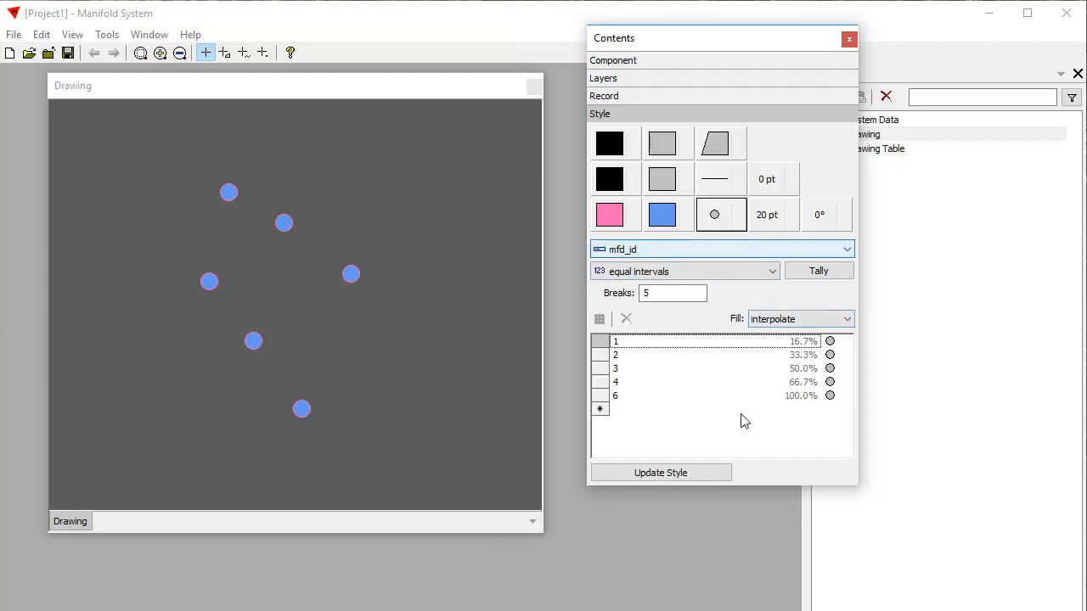
- Assign the outlined cloud-with-moon symbol from the Meteocons font to mfd_id value 1
left_click(830, 343)
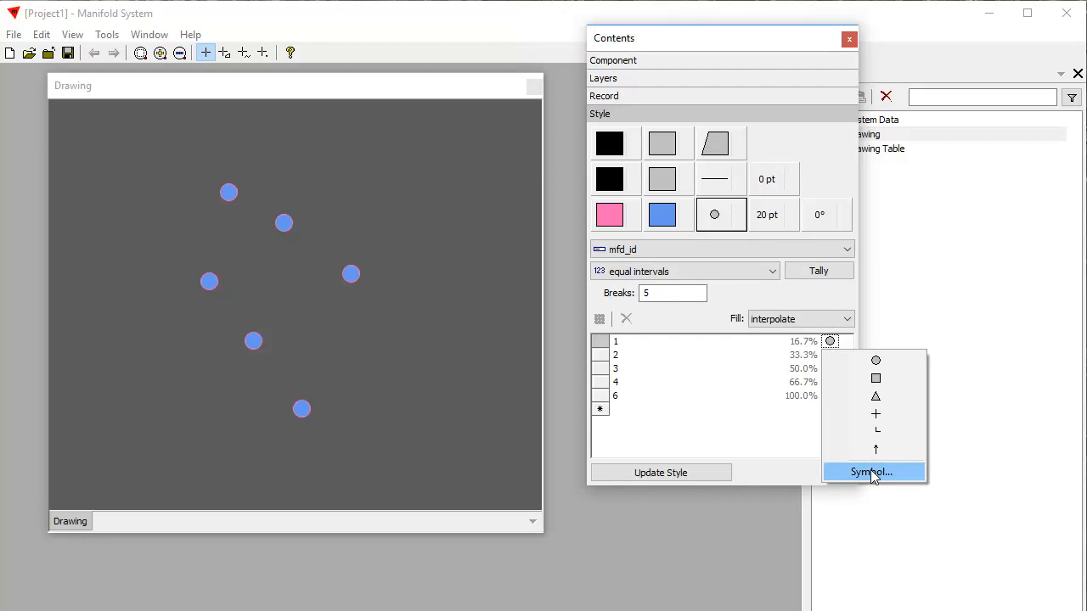
left_click(872, 473)
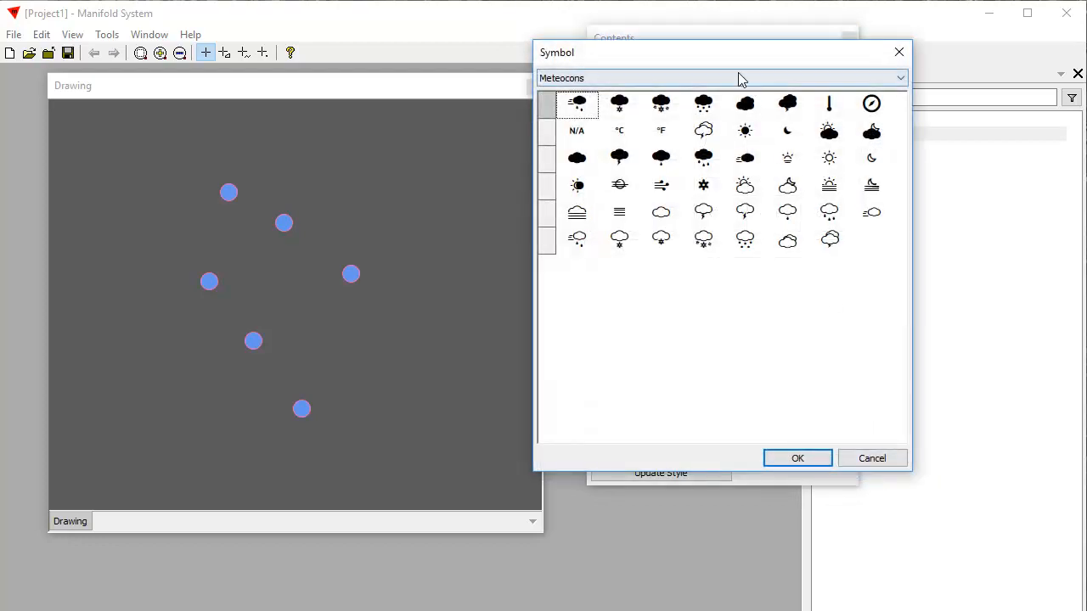
left_click_drag(711, 63, 688, 116)
left_click(864, 123)
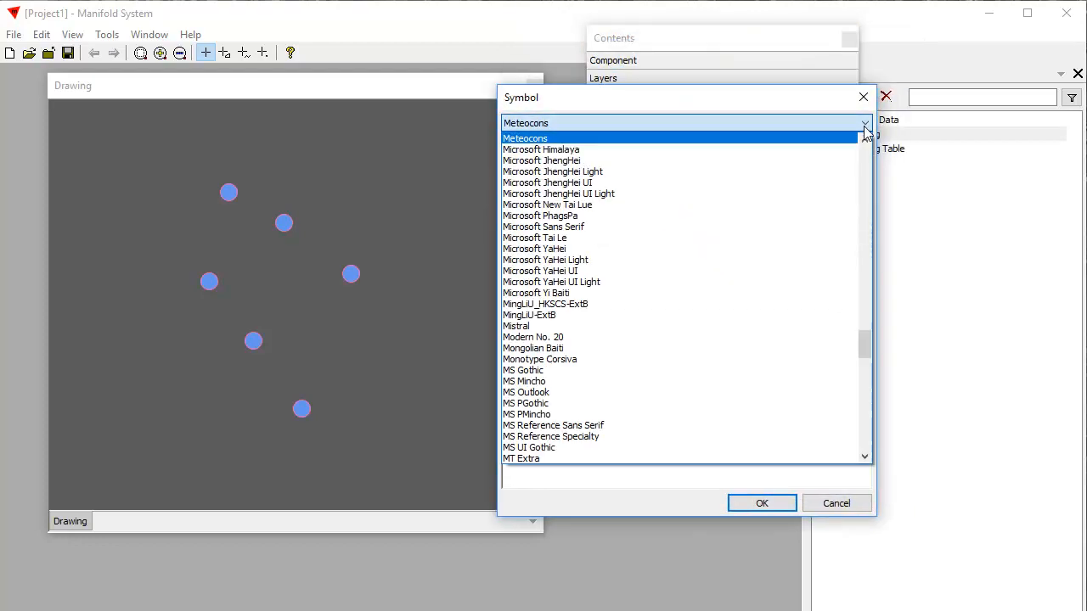
mouse_move(861, 335)
left_mouse_down()
mouse_move(860, 325)
mouse_move(863, 337)
left_mouse_up()
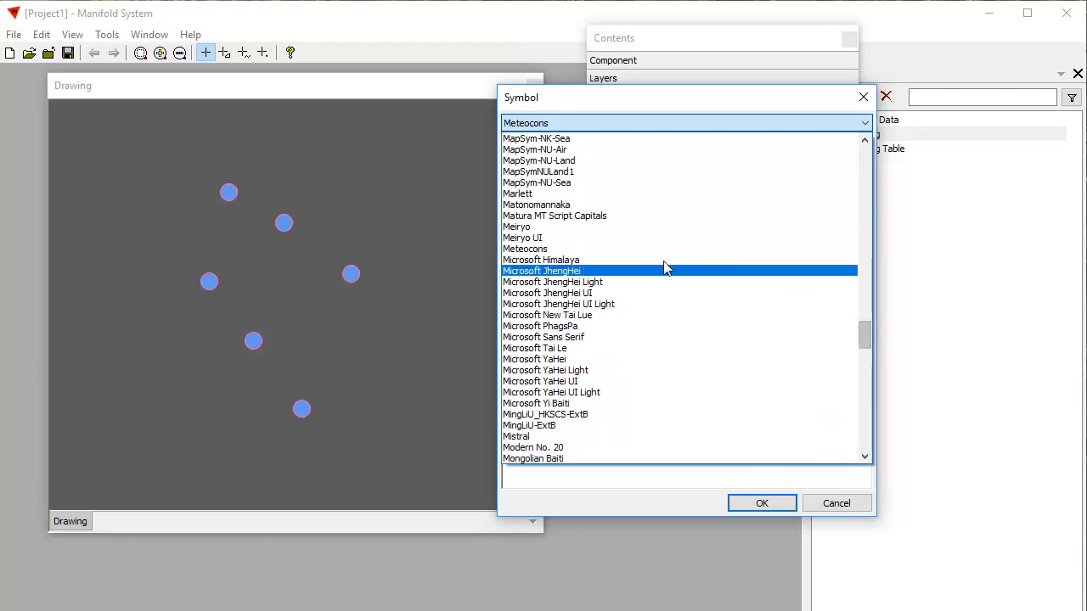
left_click(599, 250)
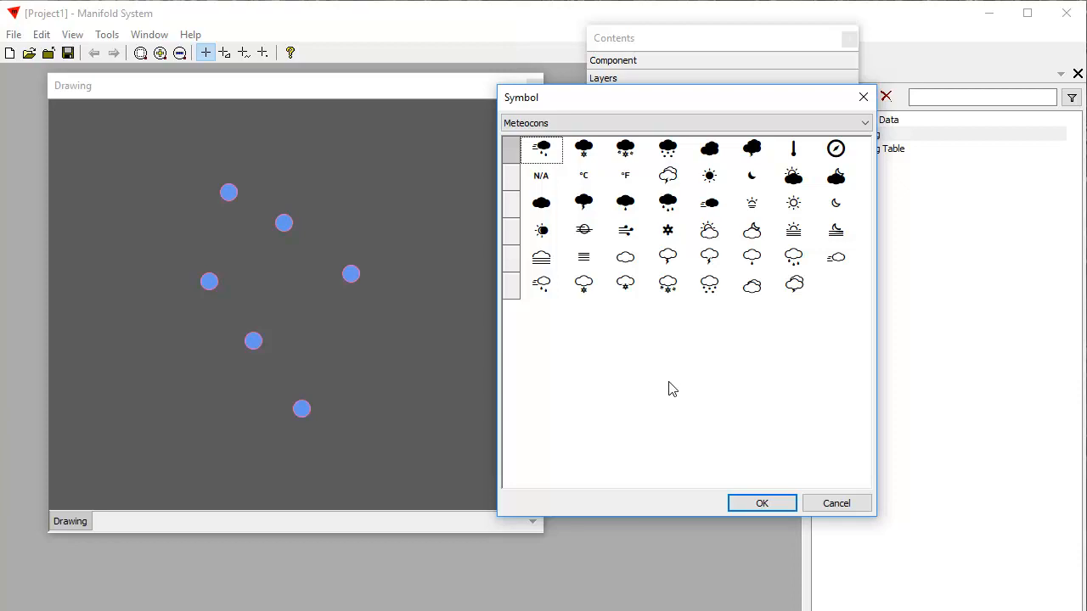
left_click(752, 234)
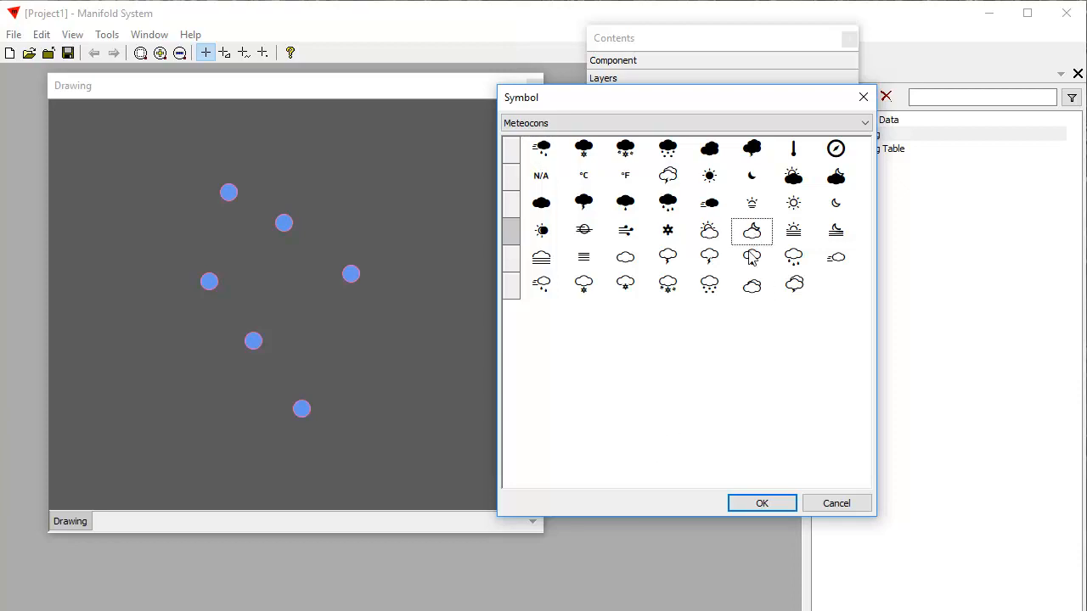
left_click(776, 506)
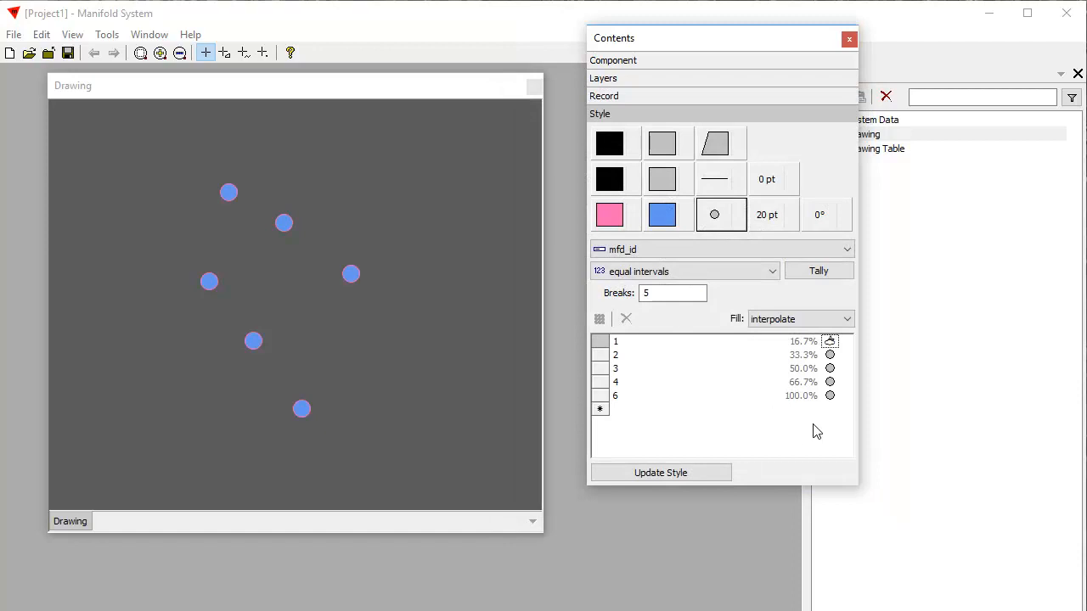
- Assign the outlined Meteocons cloud with falling dots beneath it to mfd_id value 2
right_click(825, 358)
left_click(872, 484)
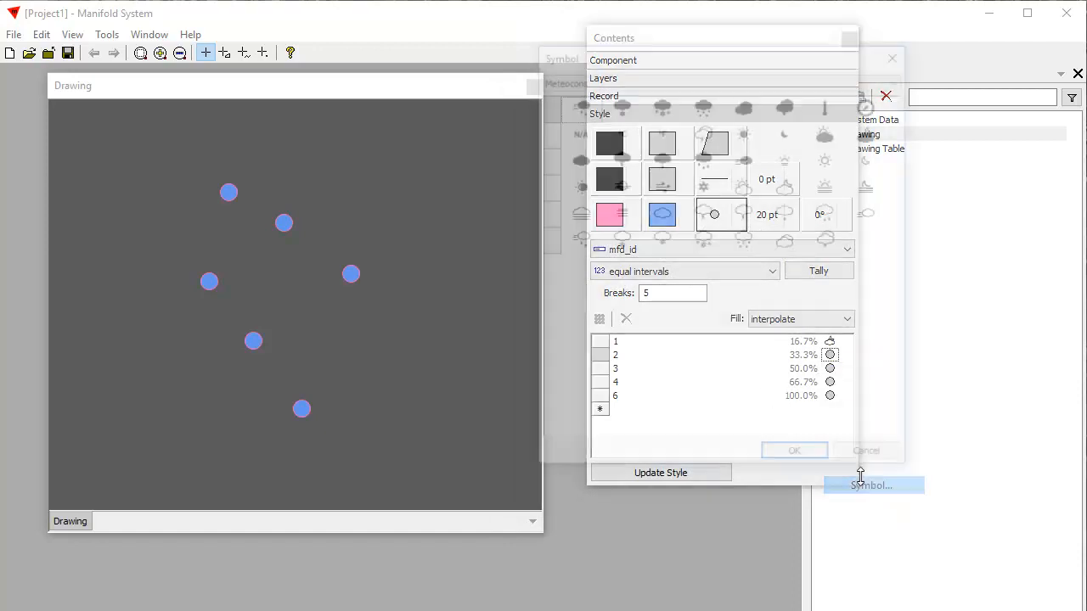
left_click(745, 241)
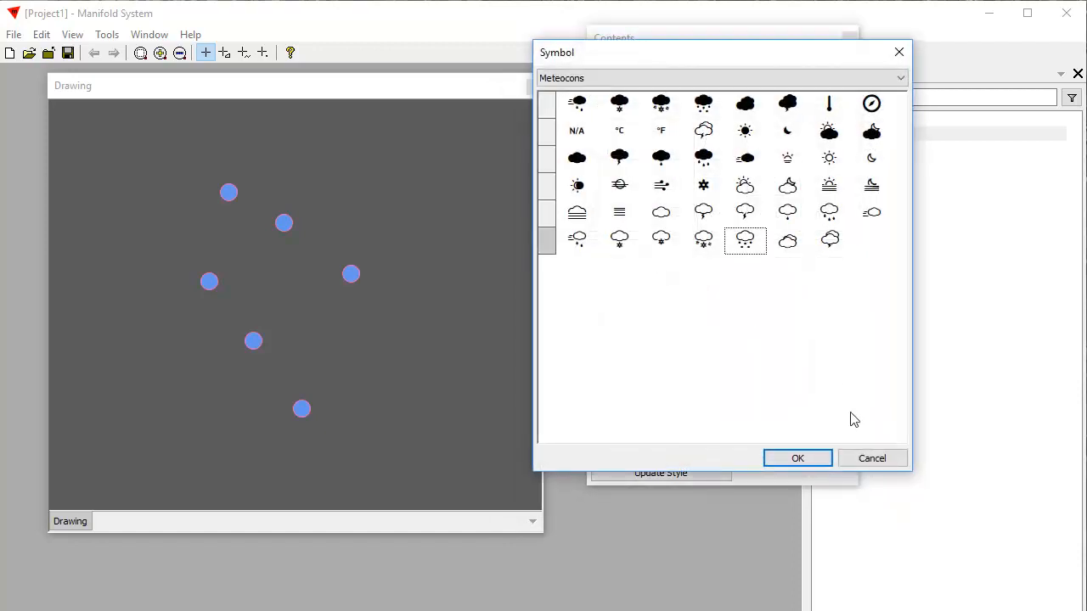
left_click(817, 462)
- Assign the first outlined lightning-cloud symbol from Meteocons to mfd_id value 3
right_click(830, 369)
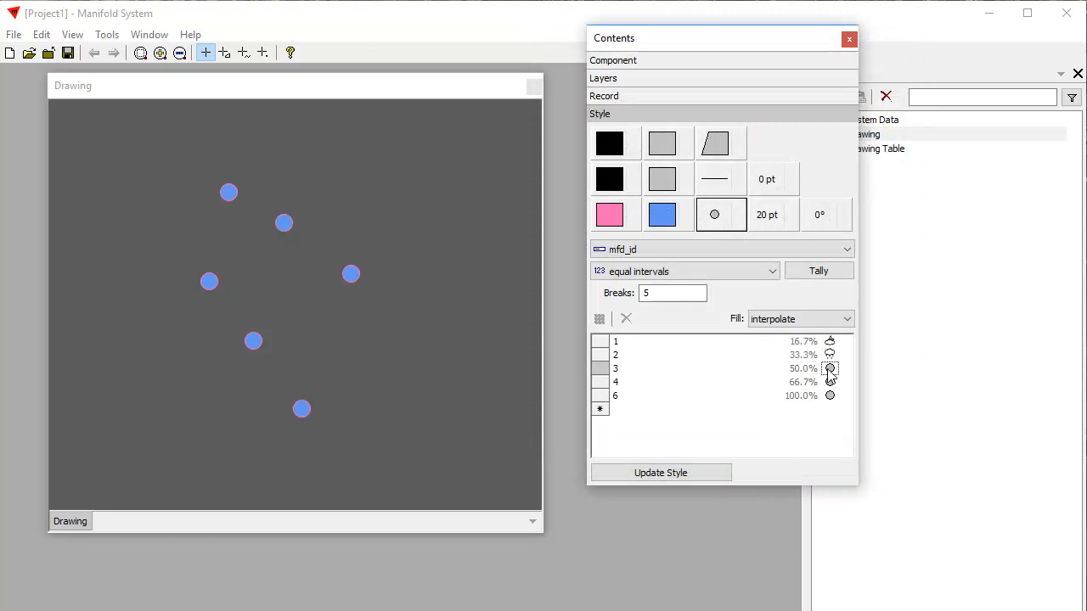
left_click(871, 502)
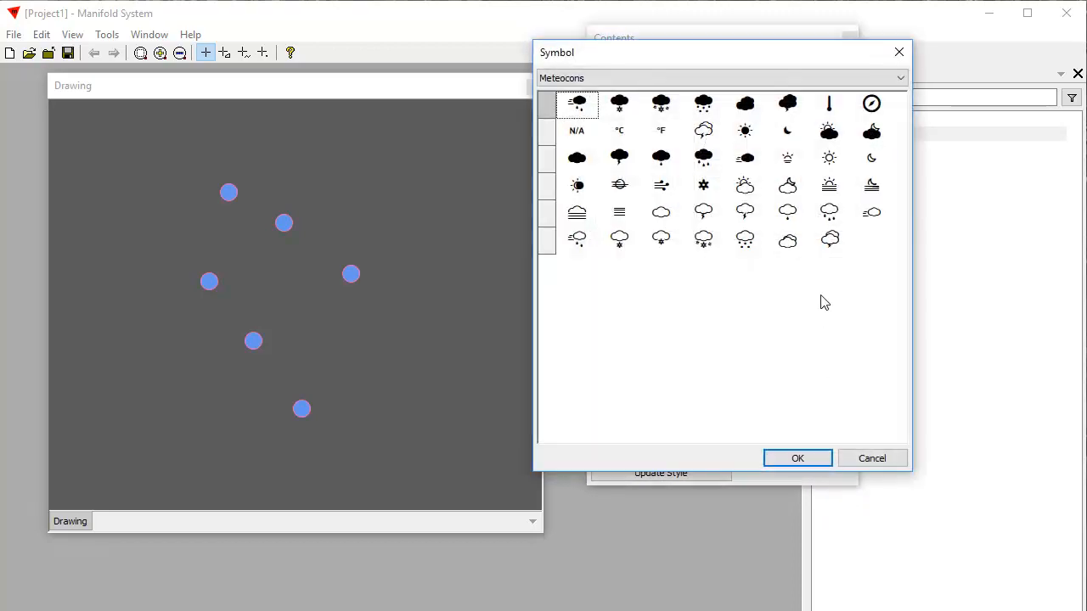
left_click(704, 212)
left_click(798, 459)
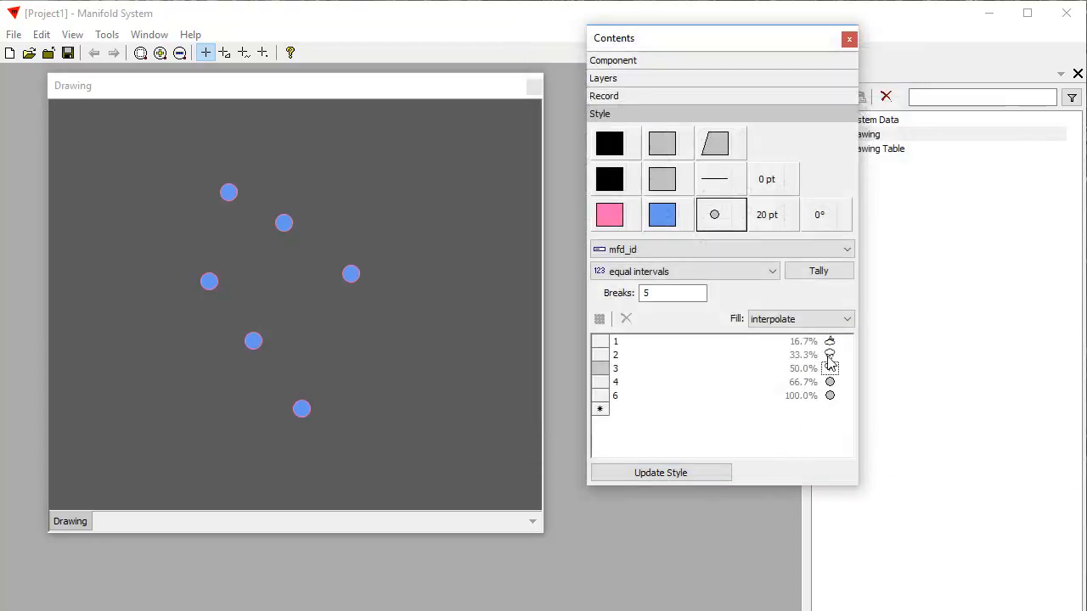
- Assign the outlined Meteocons wind-blown cloud with raindrops to mfd_id value 4
right_click(829, 382)
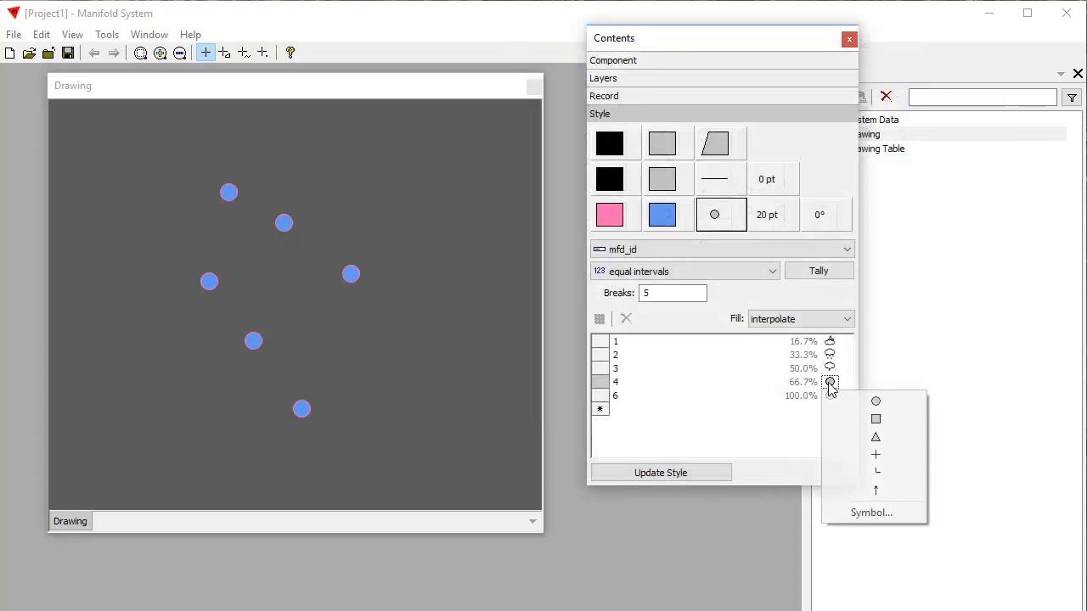
left_click(871, 512)
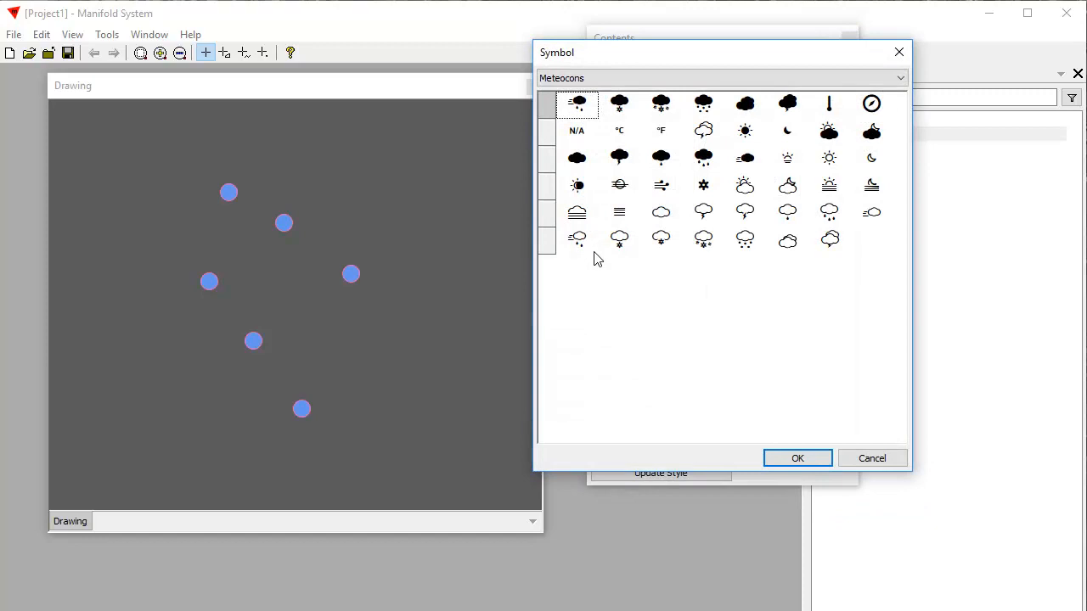
left_click(589, 247)
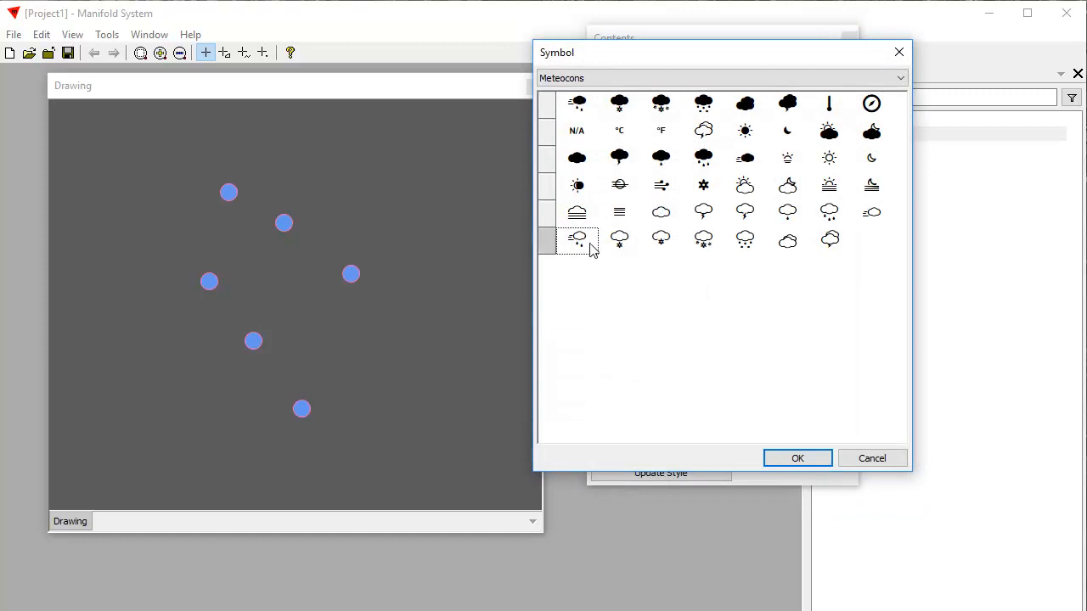
left_click(813, 459)
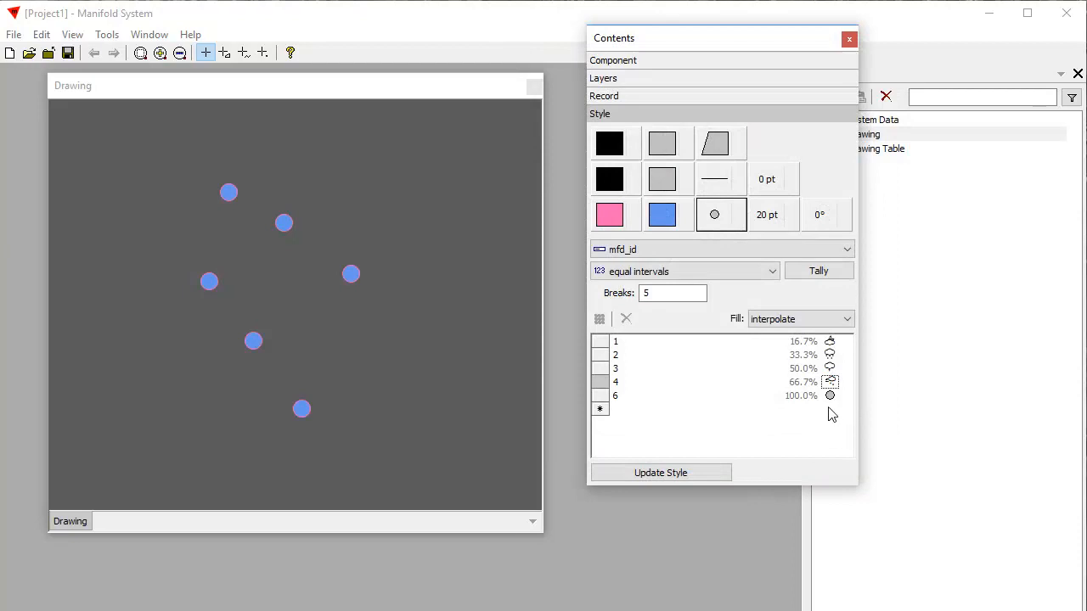
- Assign the outlined Meteocons cloud with three raindrops to mfd_id value 6 and apply the themed symbols to the drawing
left_click(830, 410)
left_click(832, 400)
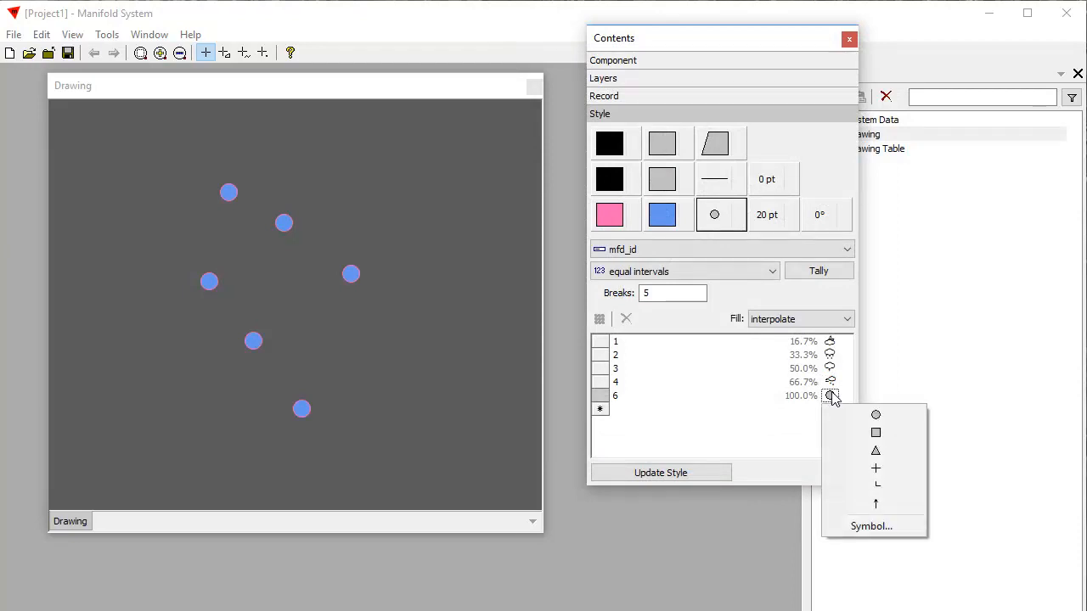
left_click(861, 524)
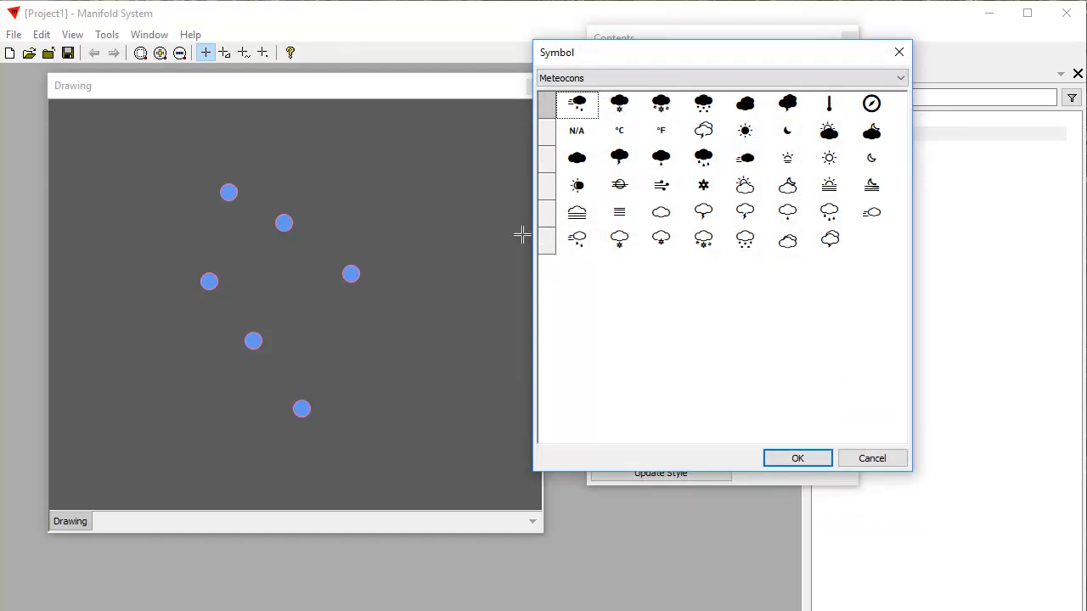
left_click(832, 214)
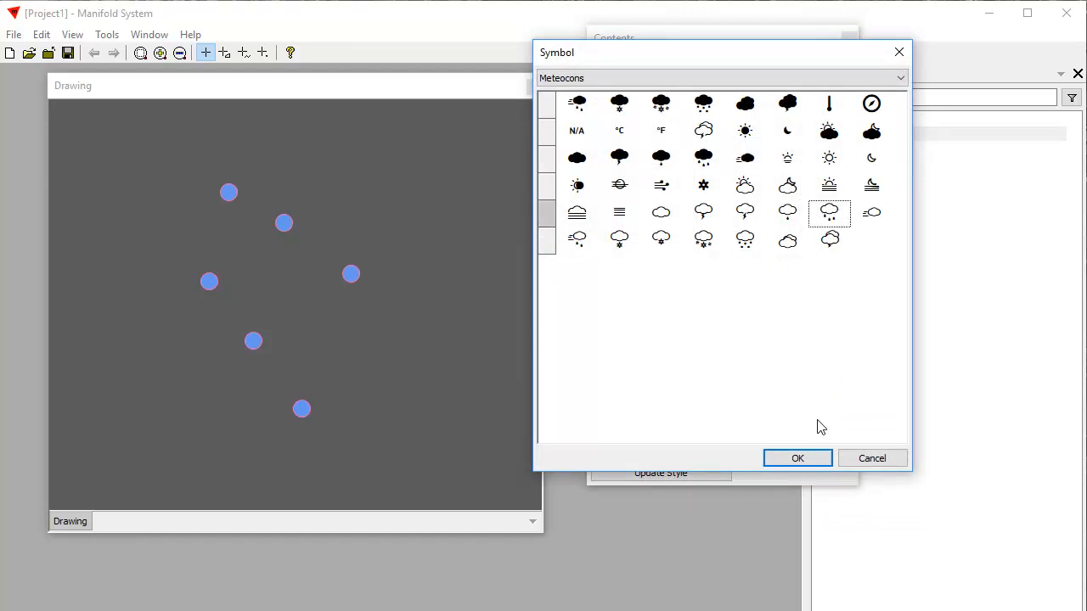
left_click(798, 459)
left_click(709, 476)
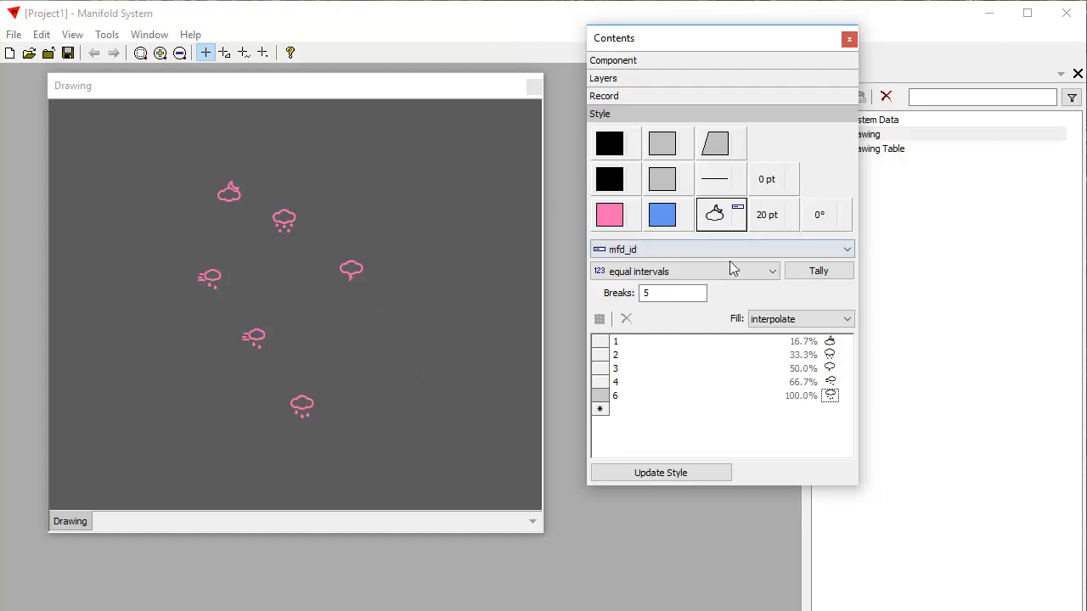
- Set the points' fill colour to grey and their stroke colour to pink
left_click(665, 222)
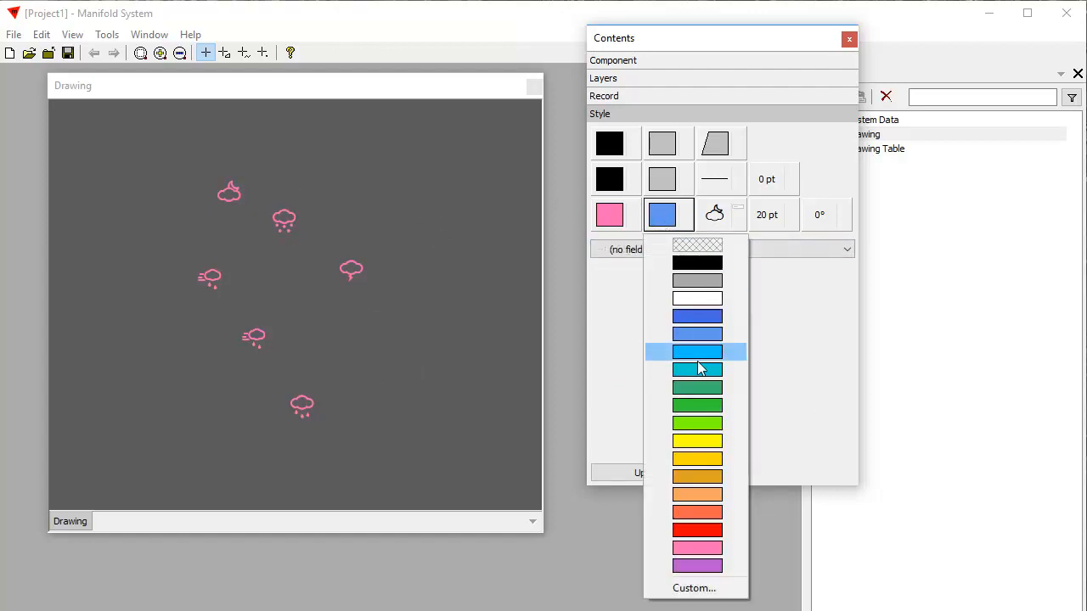
left_click(702, 284)
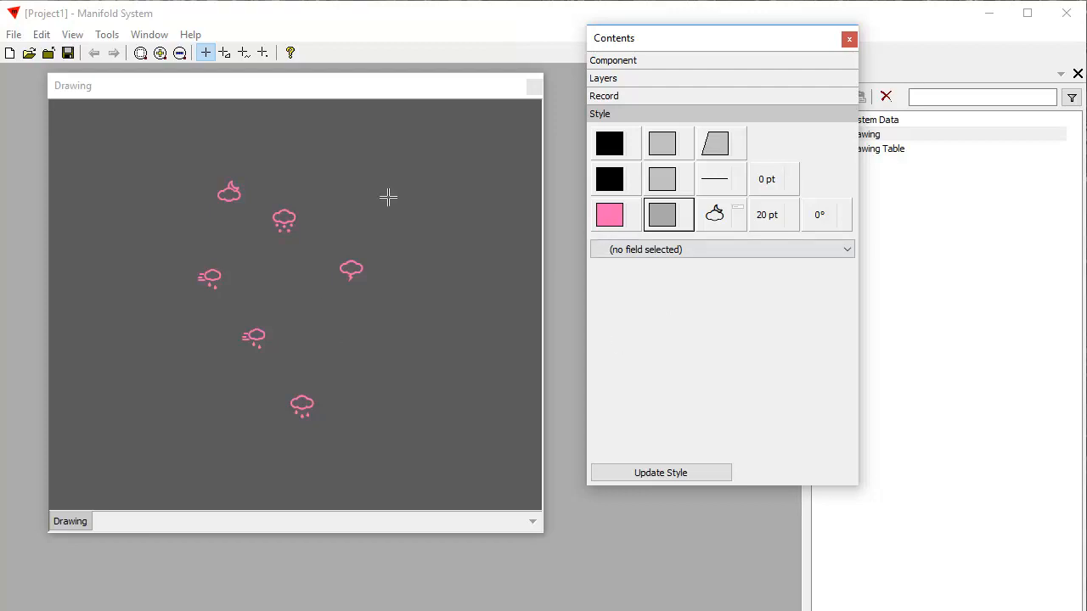
left_click(609, 221)
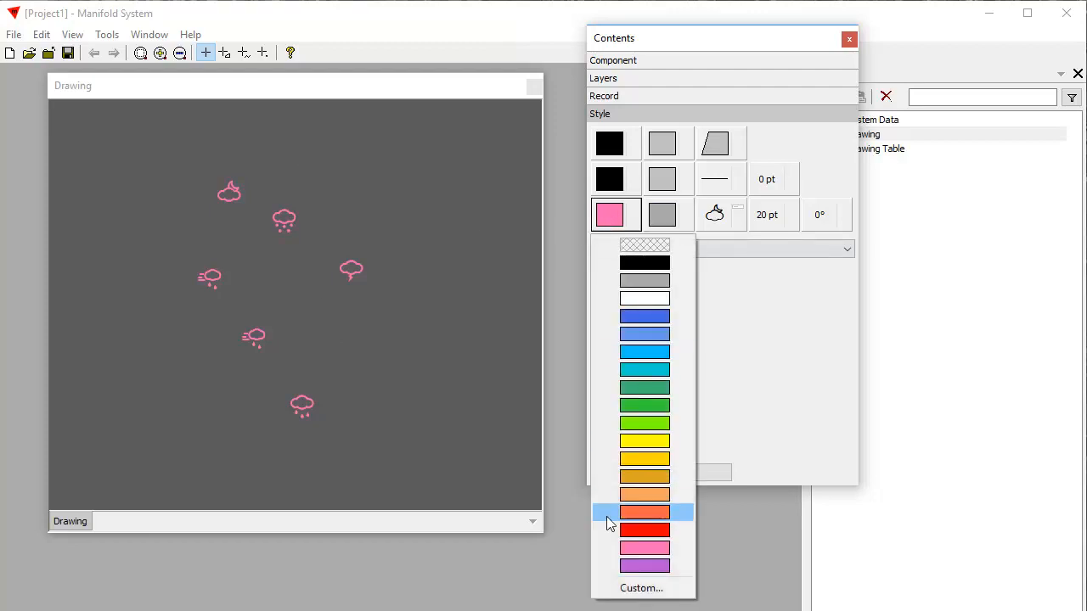
left_click(611, 550)
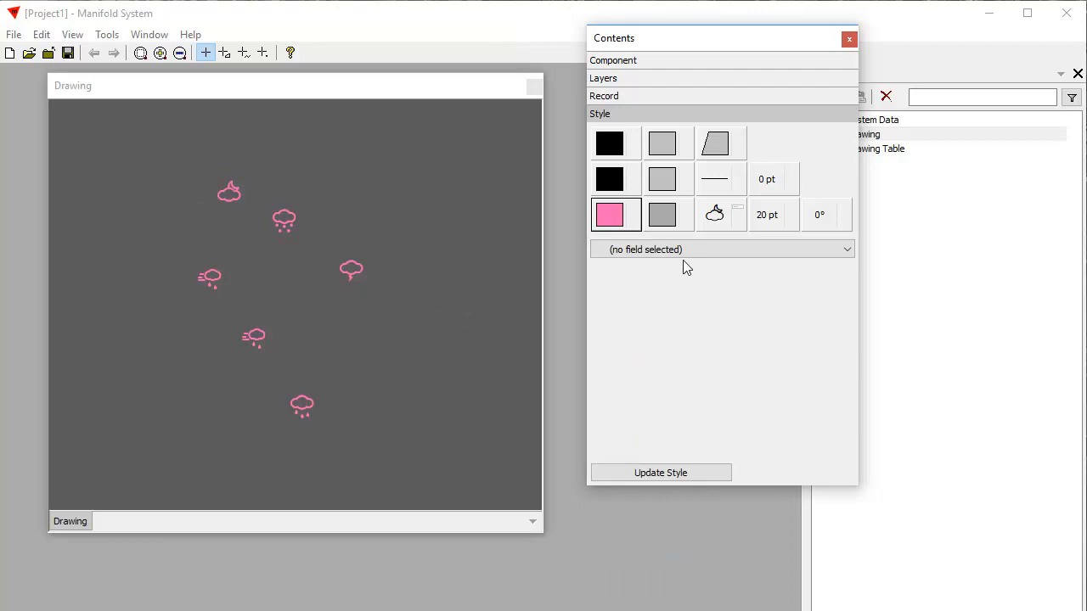
- Add the points' stroke colour to the mfd_id symbol theme, using the Color Brewer palette CB Red-yellows to Blues, and update the style
left_click(735, 224)
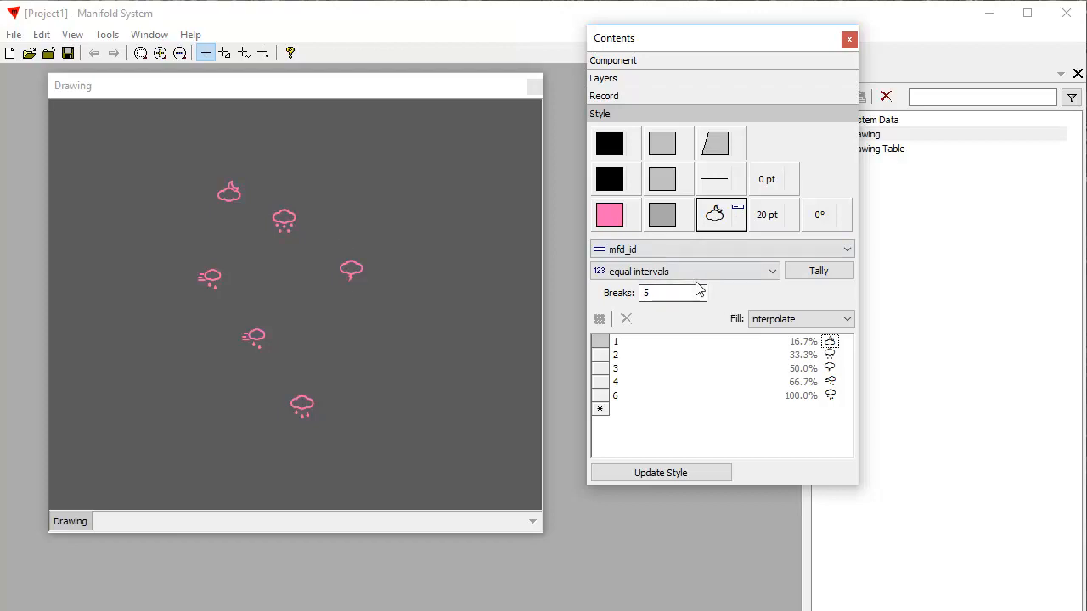
left_click(633, 225)
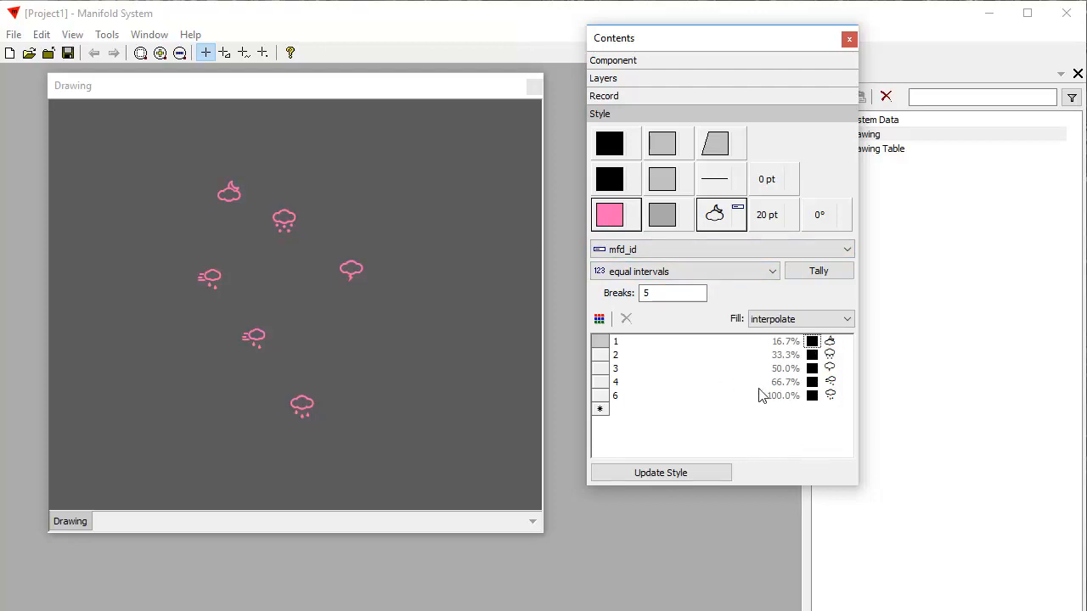
left_click(599, 318)
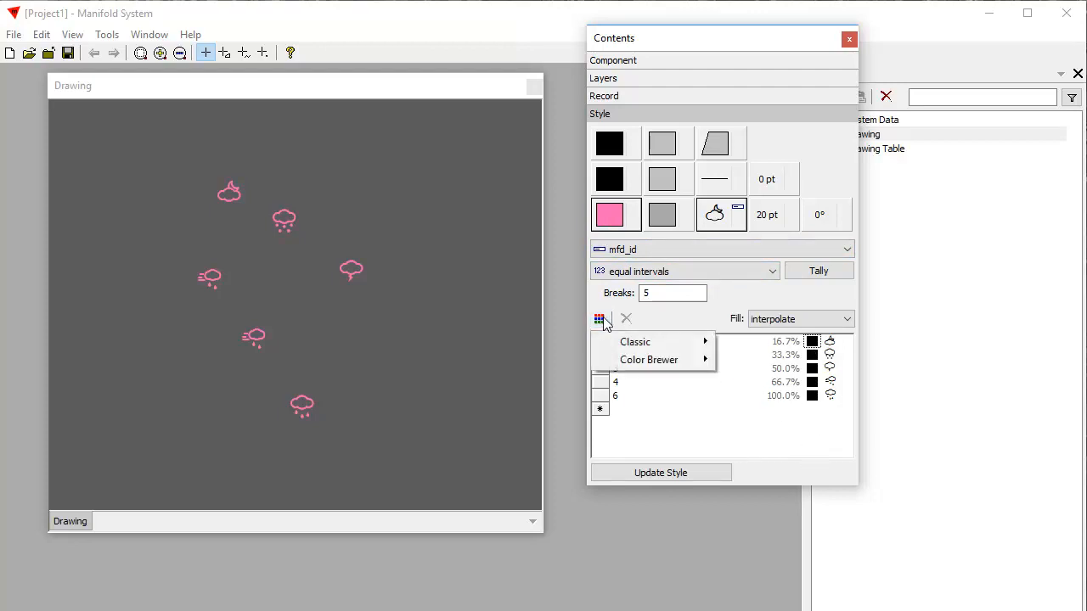
mouse_move(641, 365)
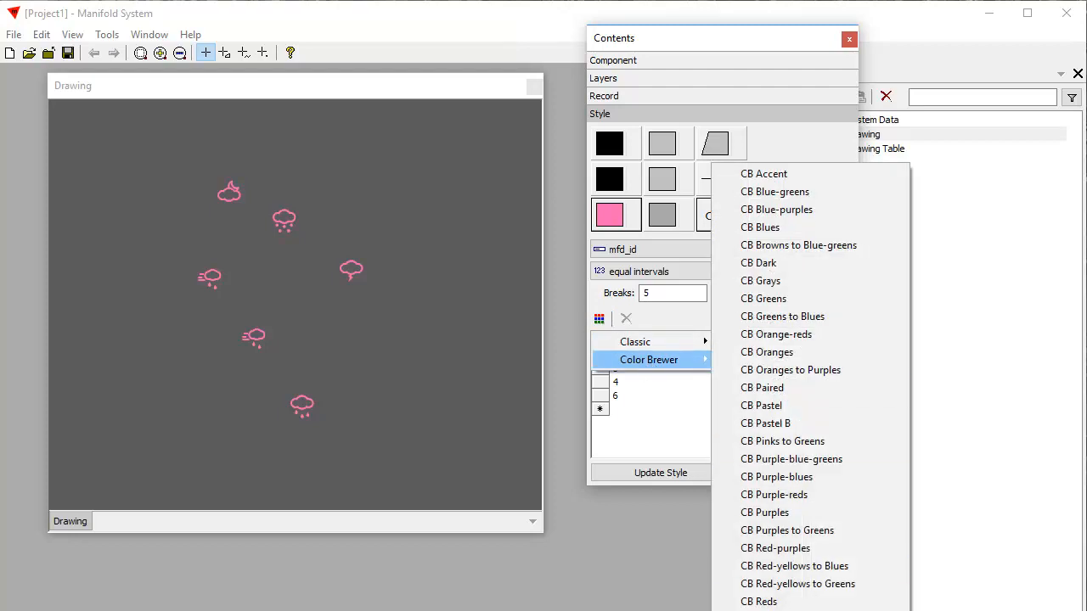
left_click(794, 566)
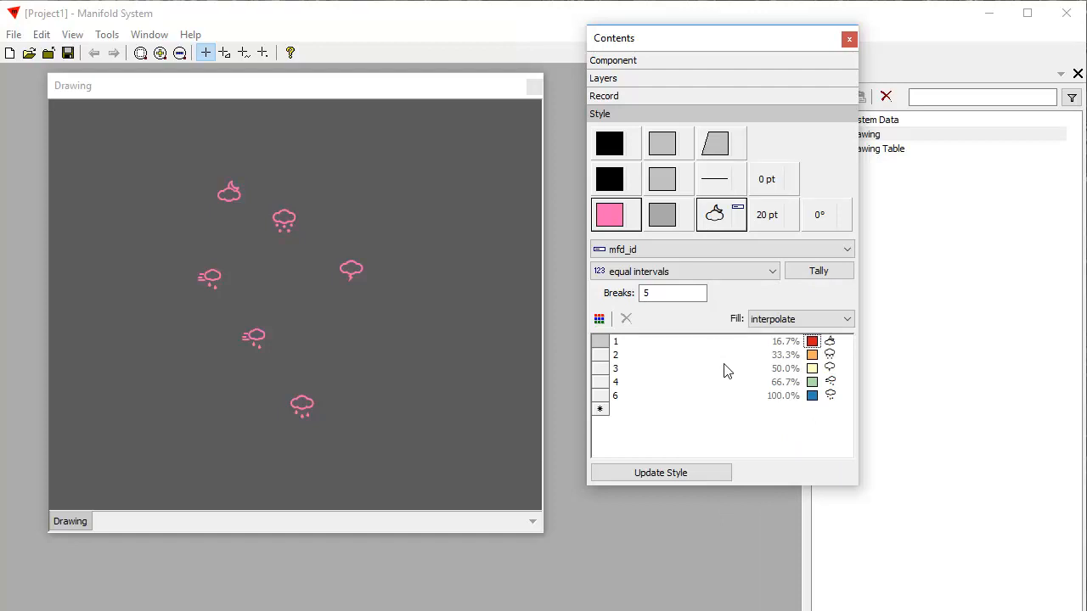
left_click(698, 474)
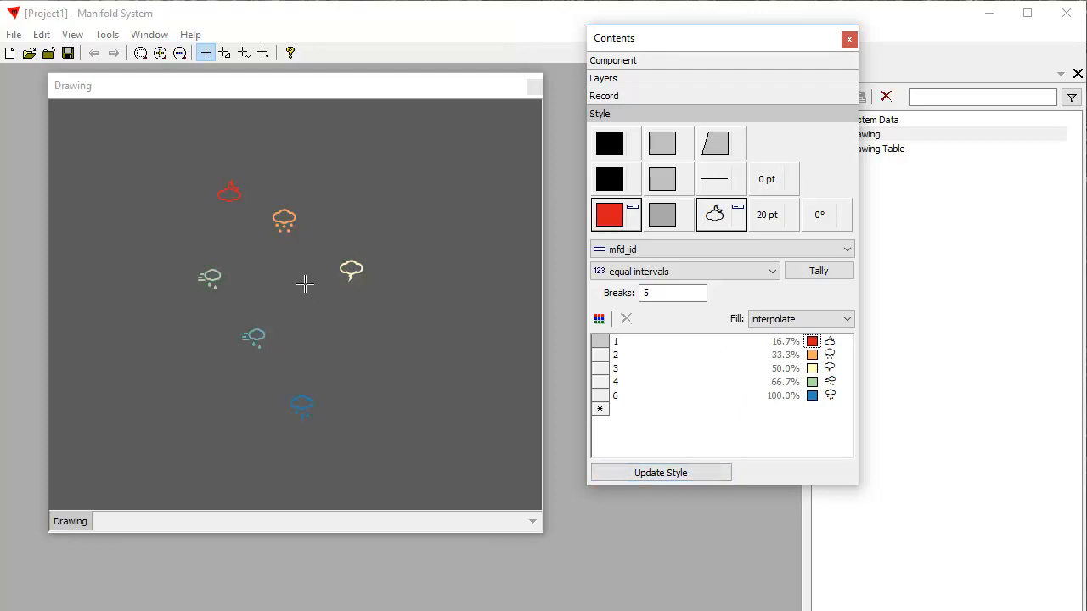
scroll(295, 291, "down", 1)
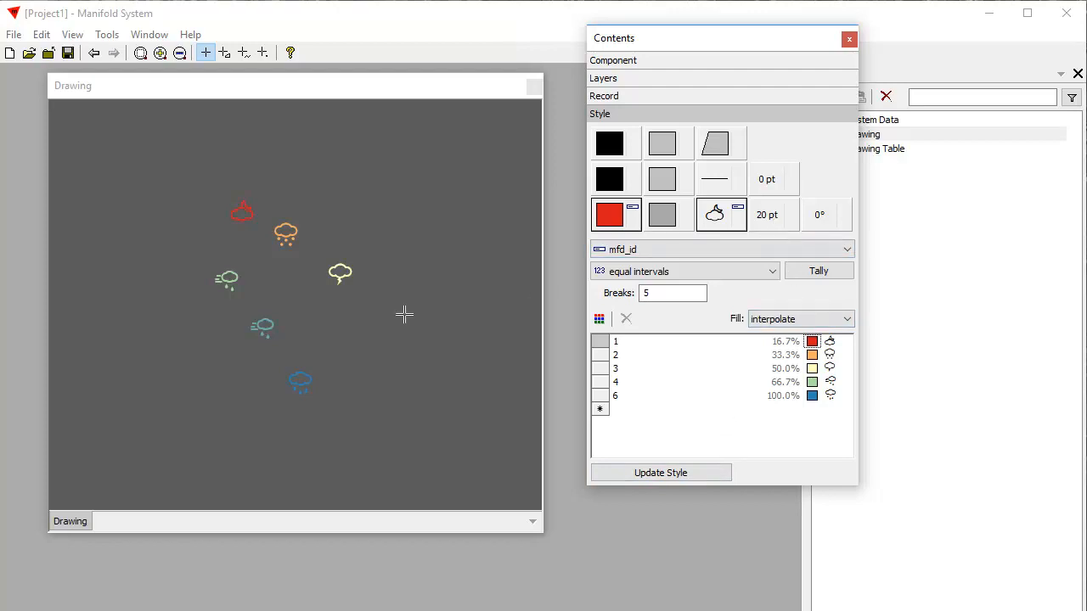
scroll(308, 311, "up", 1)
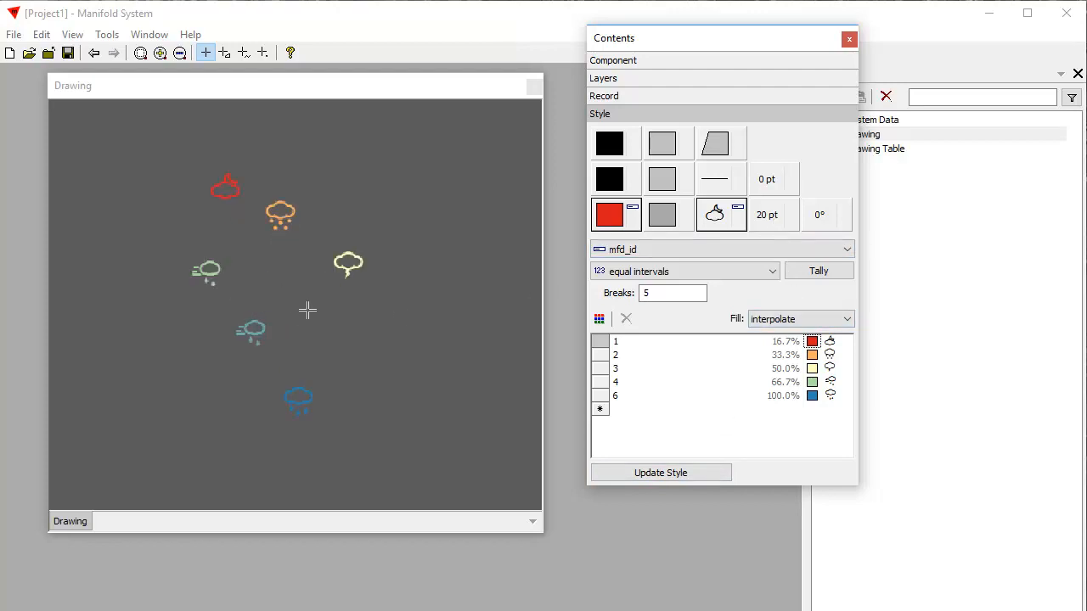
scroll(307, 311, "down", 1)
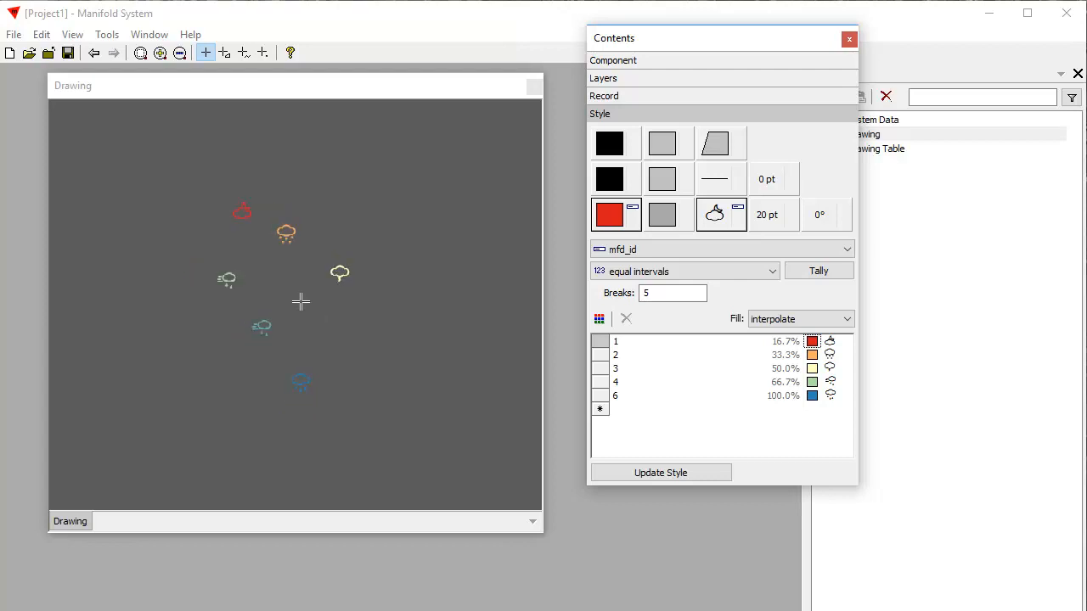
- Add point size to the mfd_id theme, with size 20 for value 1 and 40 for value 6
left_click(791, 219)
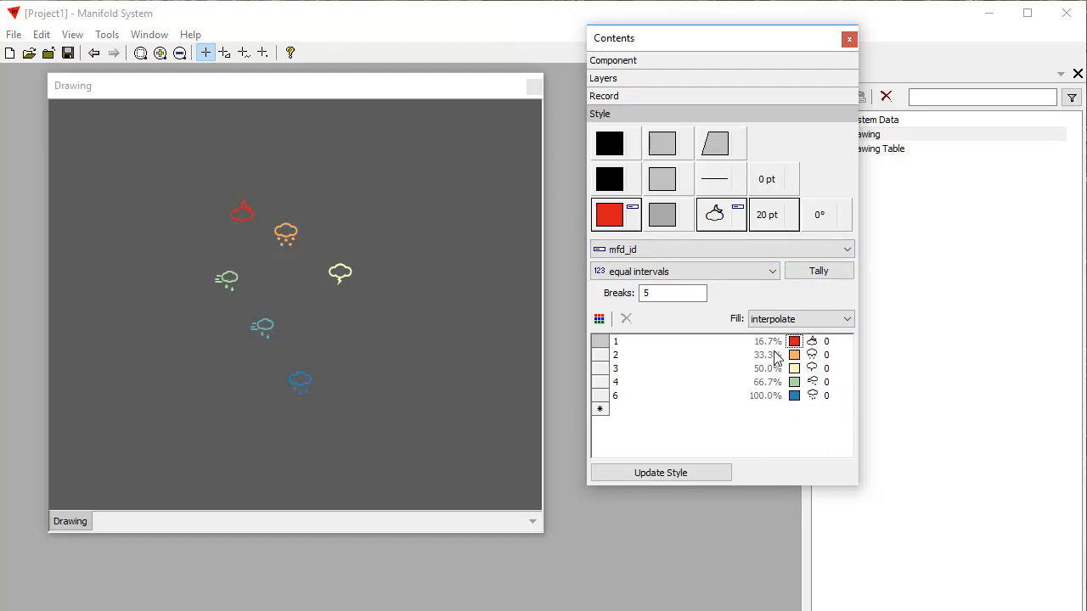
left_click(829, 343)
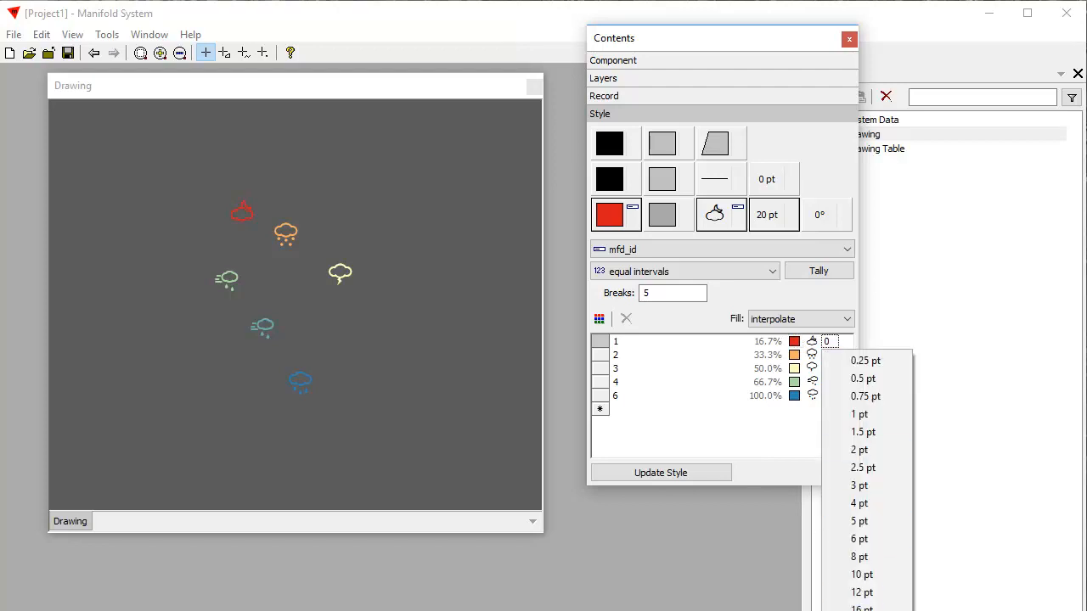
left_click(888, 610)
left_click(831, 399)
left_click(842, 394)
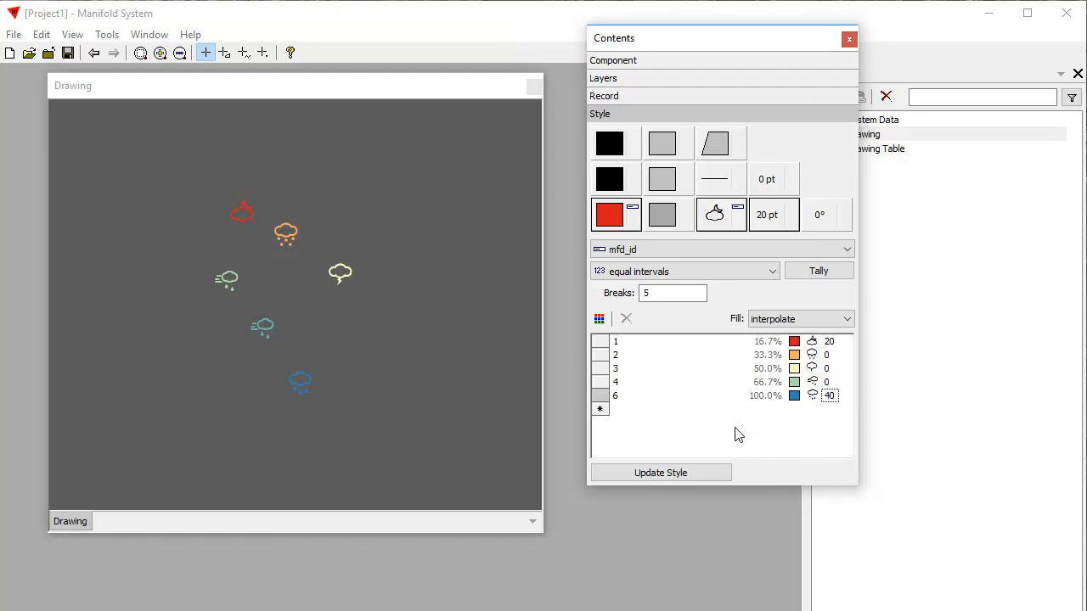
- Interpolate the point sizes across all mfd_id values and update the style
left_click(703, 372)
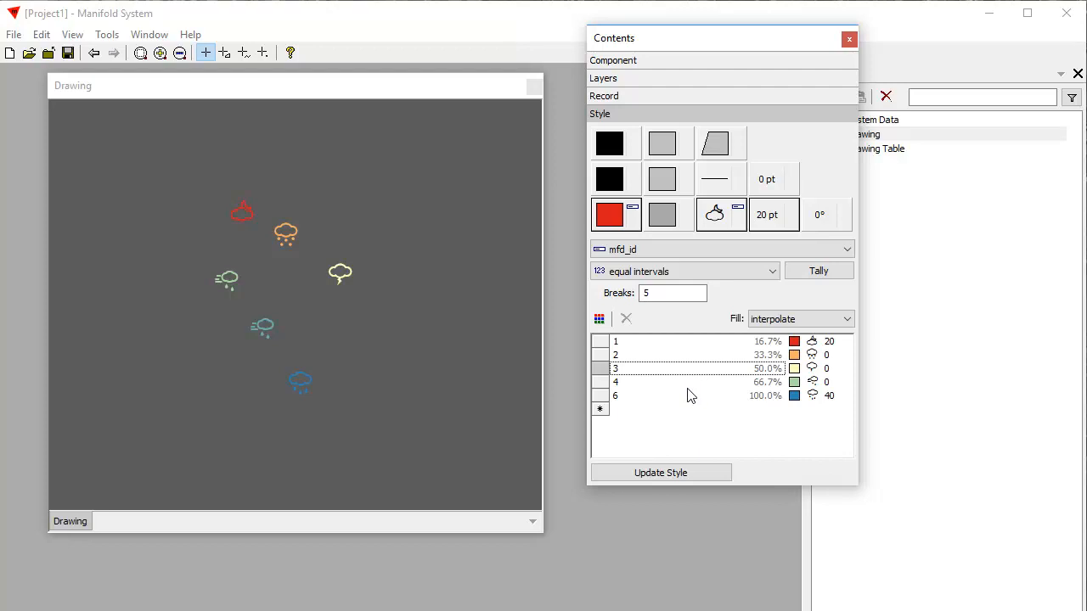
key("ctrl+a")
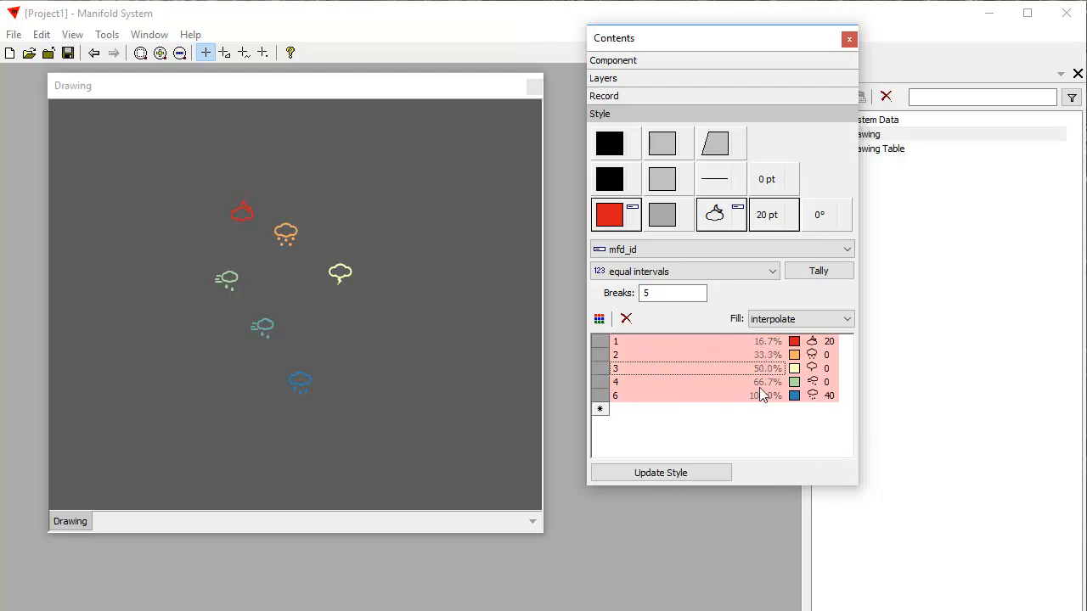
right_click(831, 355)
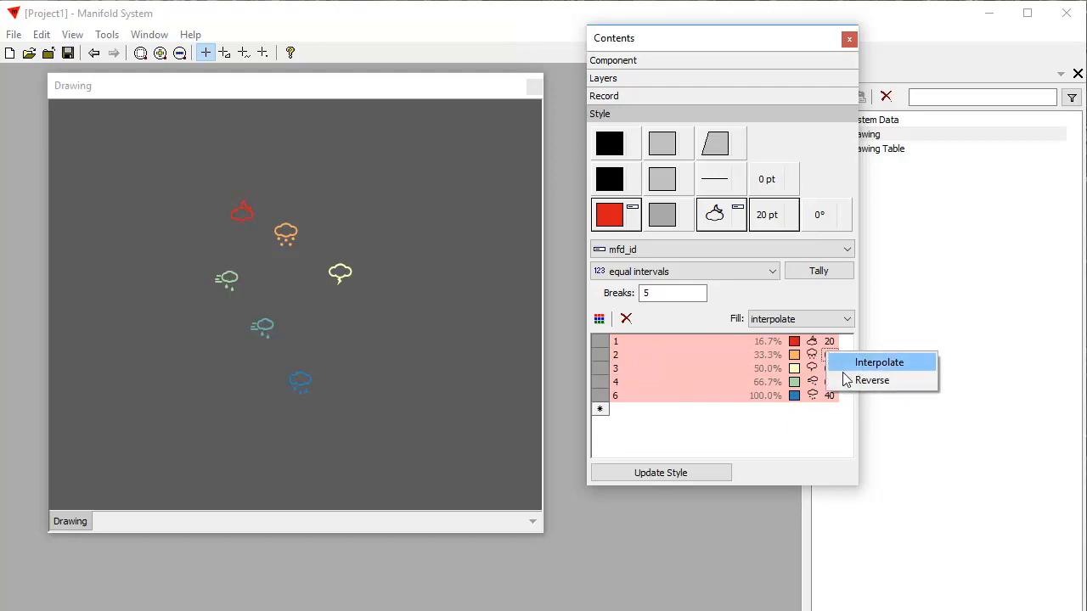
left_click(879, 363)
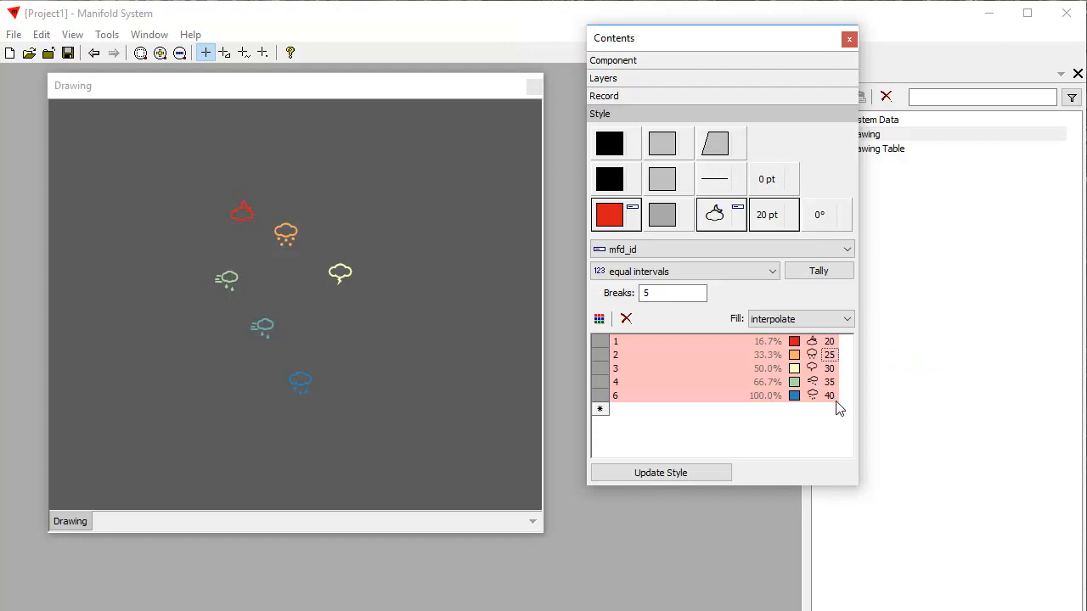
left_click(710, 478)
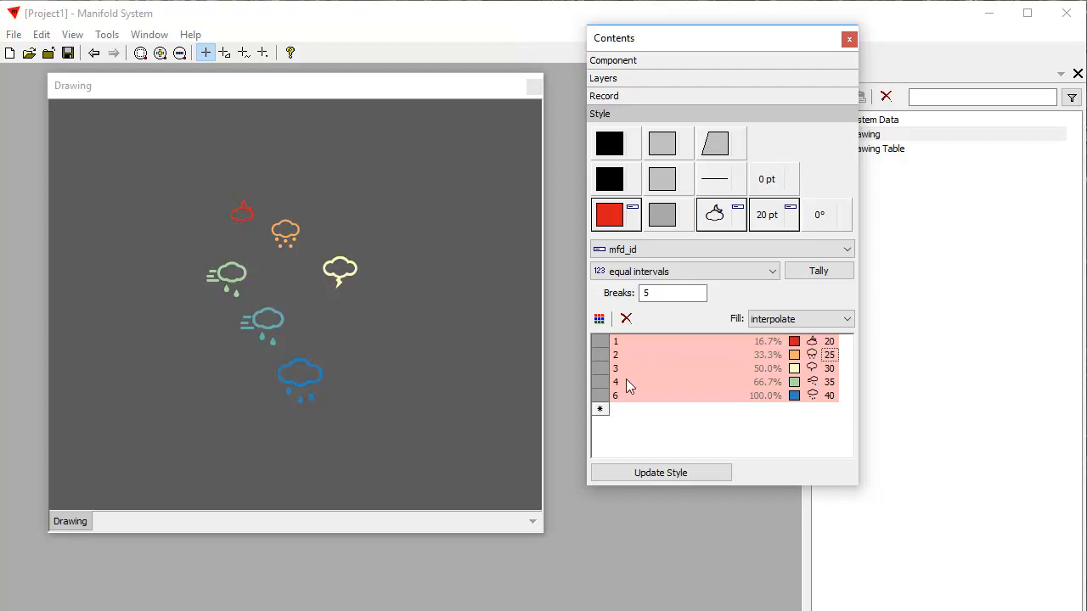
- Reverse the order of the weather symbols across all mfd_id values and update the style
right_click(828, 384)
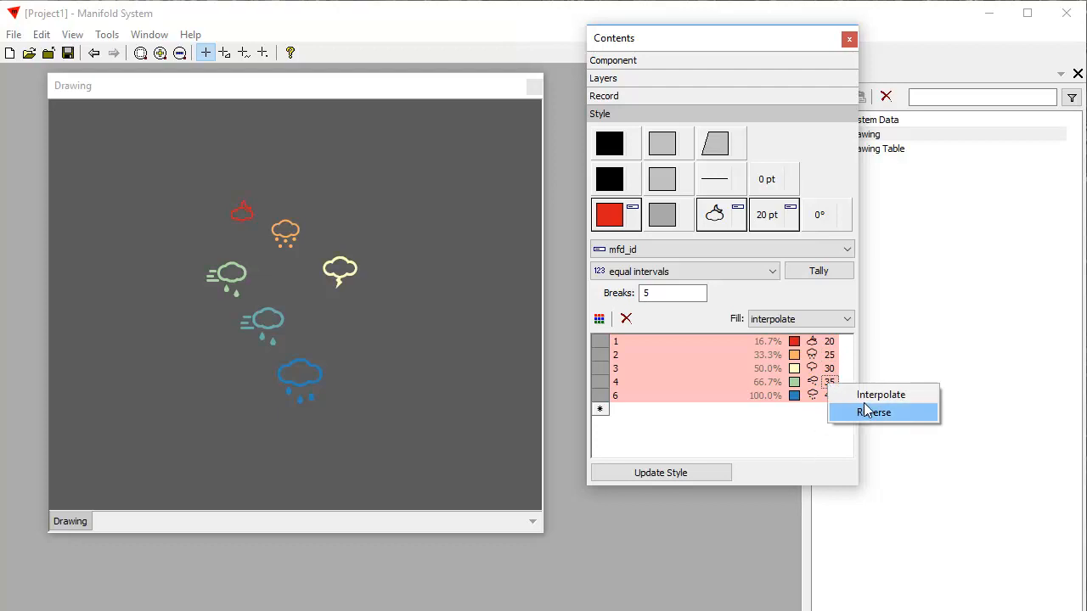
left_click(805, 444)
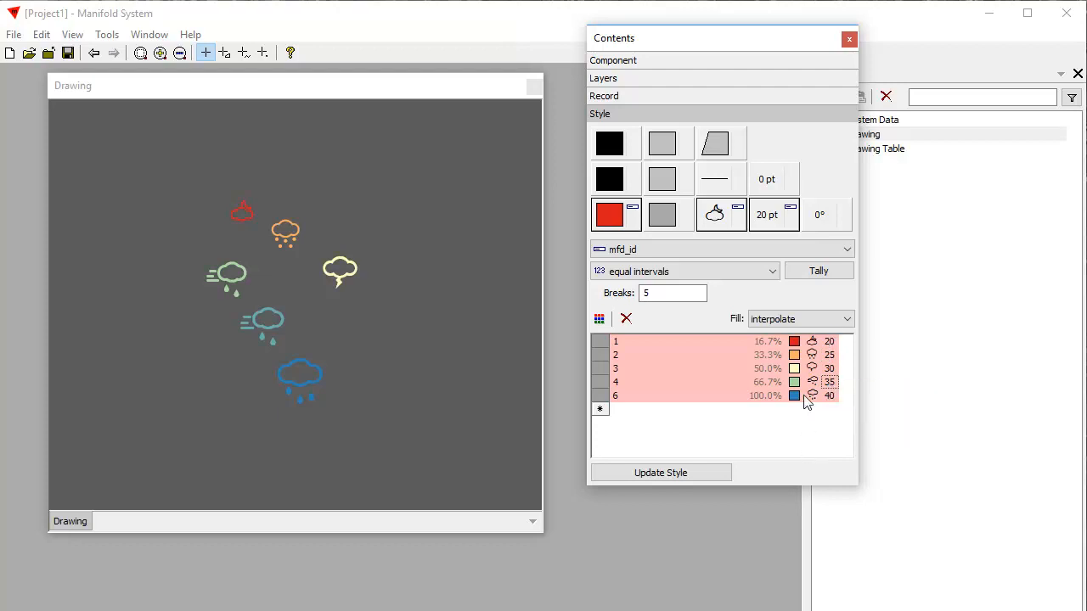
right_click(811, 355)
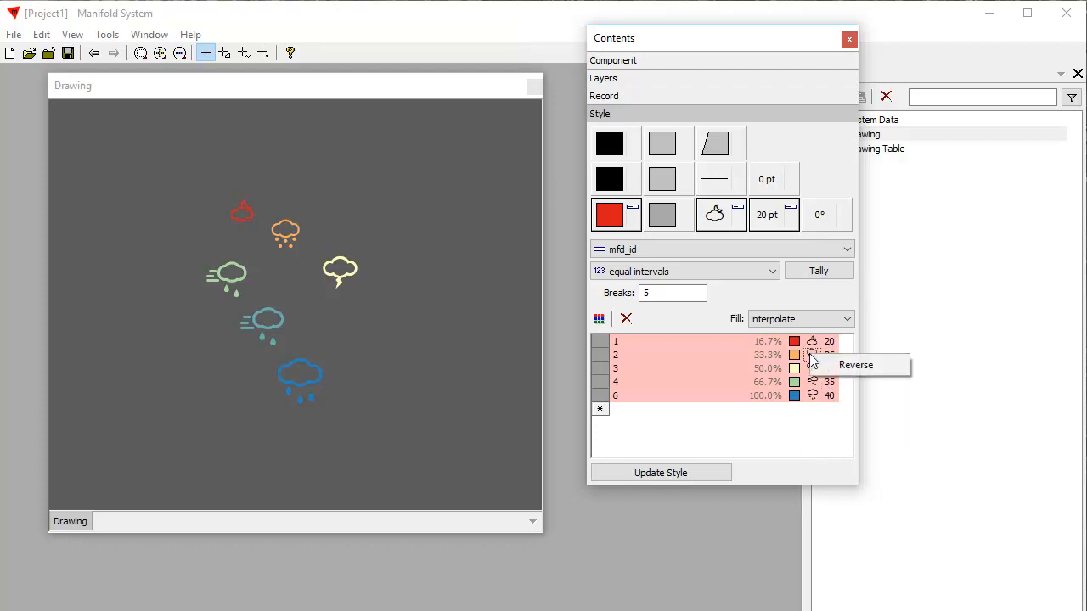
left_click(863, 365)
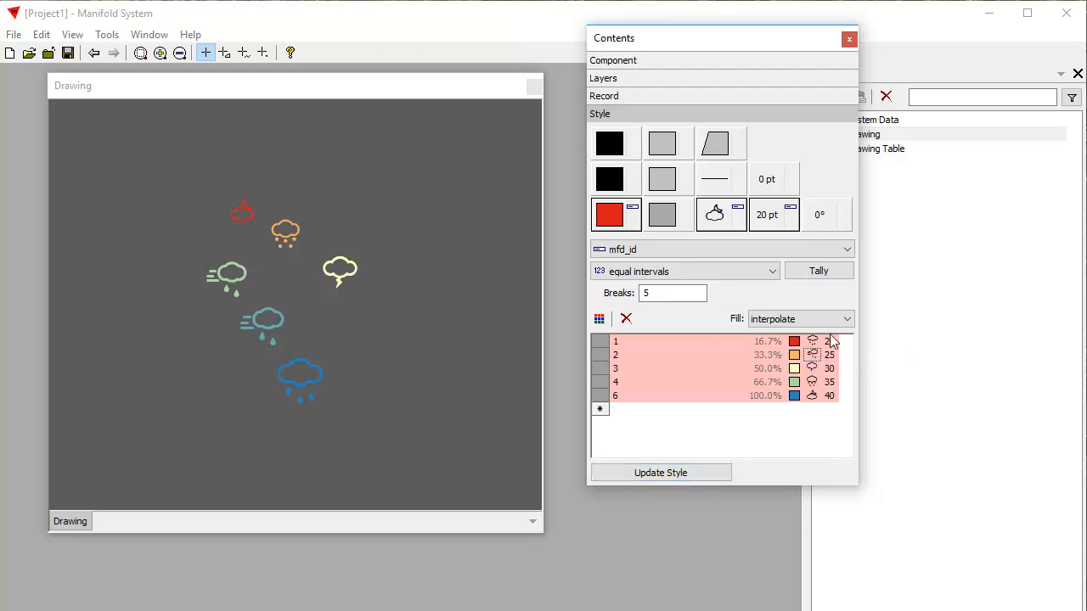
left_click(685, 478)
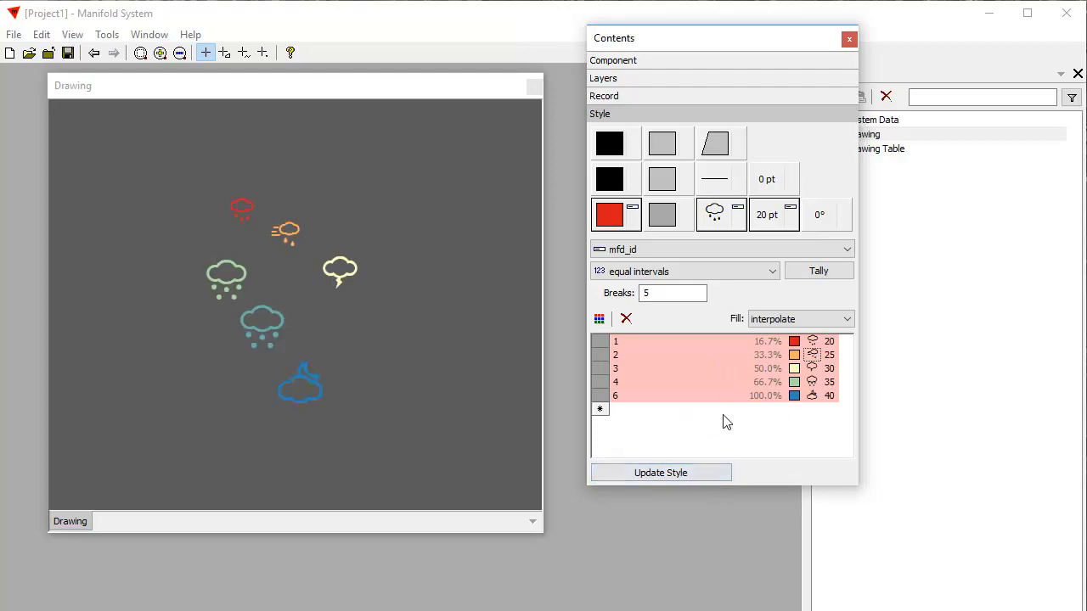
- Reverse the order of the stroke colours across all mfd_id values and update the style
right_click(793, 366)
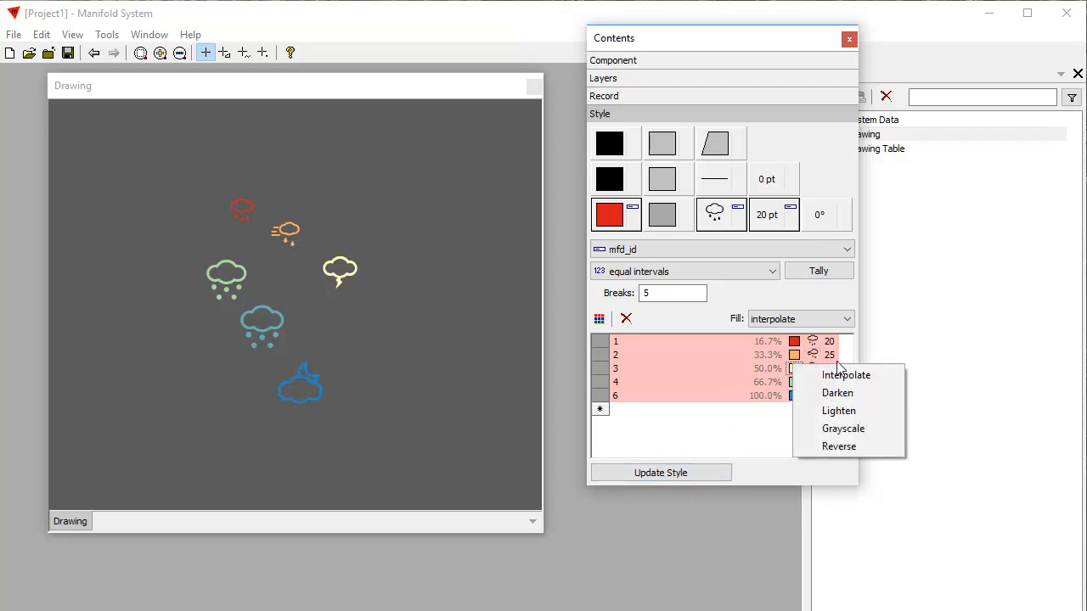
left_click(843, 449)
left_click(652, 480)
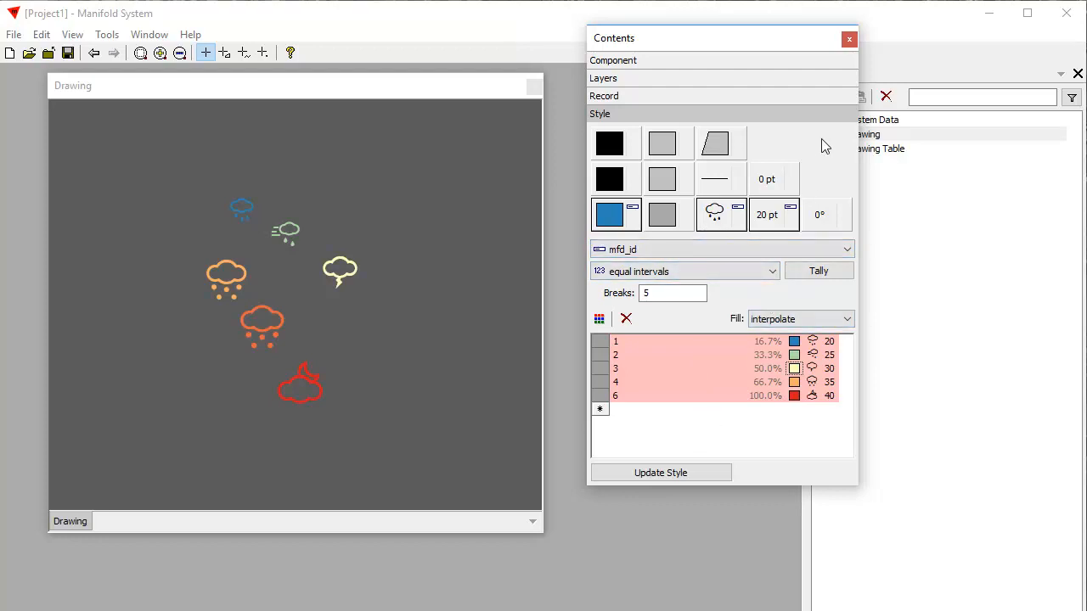
- Replace the points' themed weather symbols with a single symbol, the capital R from the Monotype Corsiva font
left_click(726, 223)
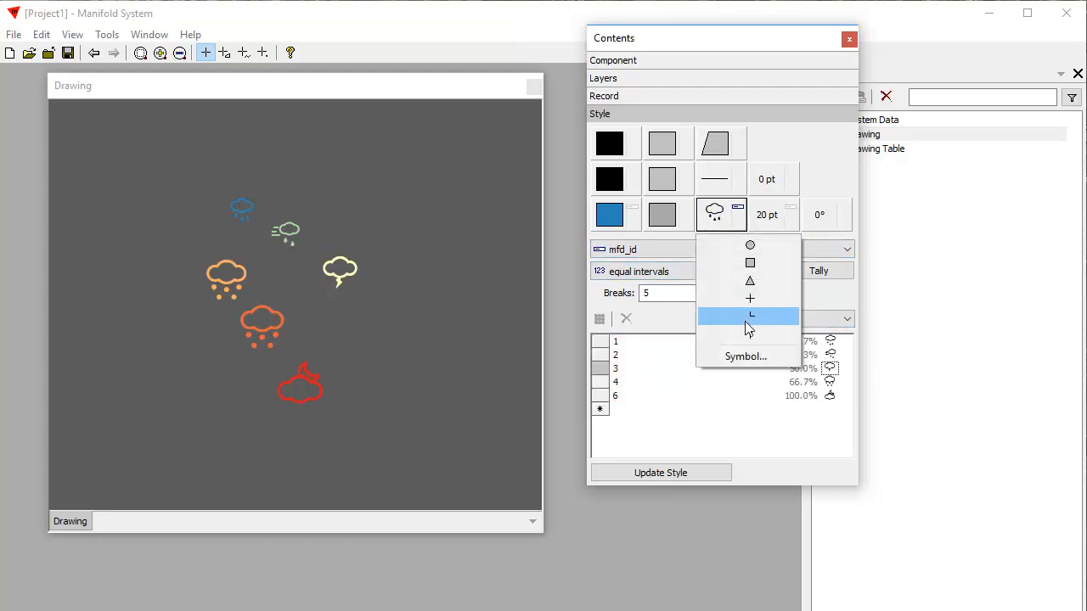
left_click(745, 358)
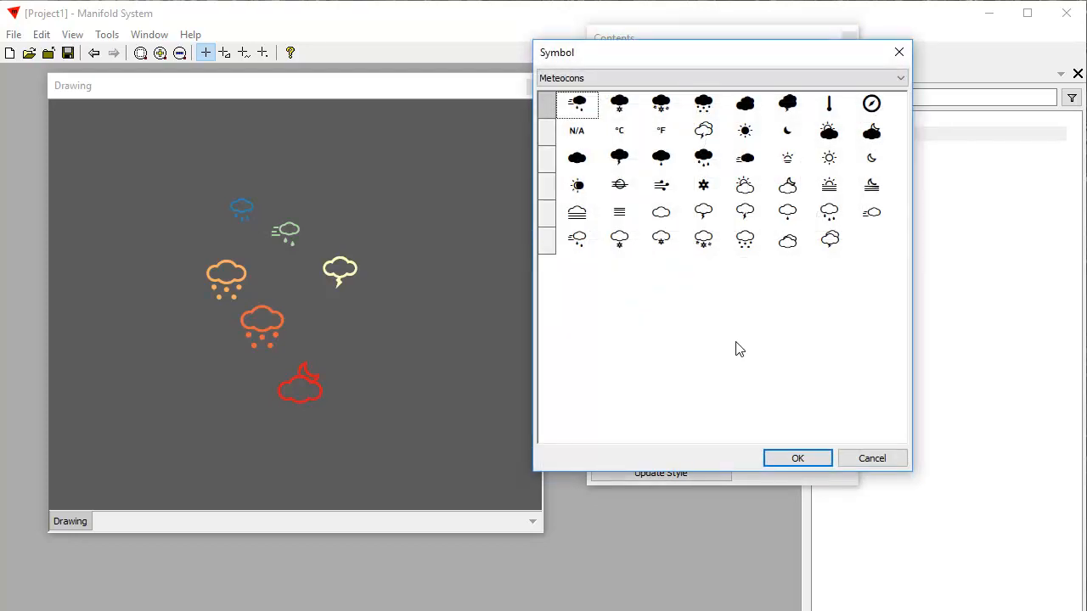
left_click(900, 78)
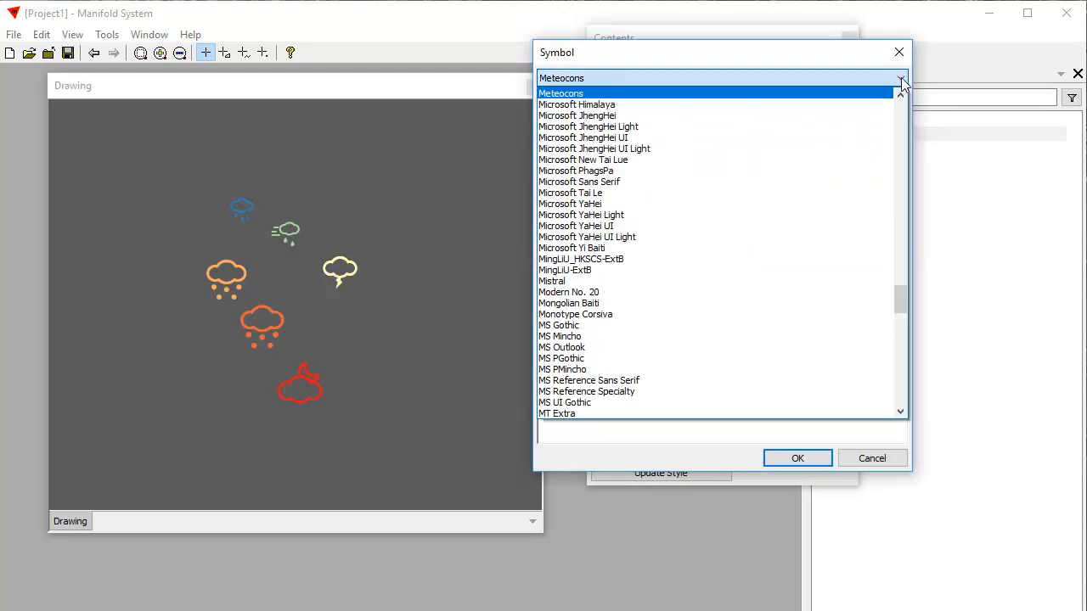
left_click_drag(900, 284, 911, 305)
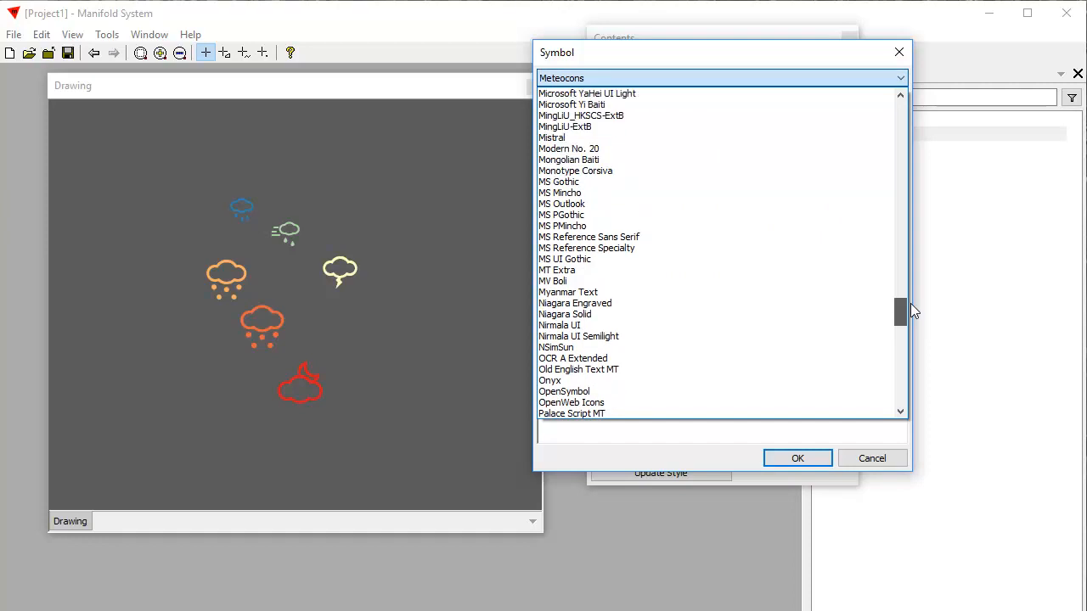
left_click(645, 173)
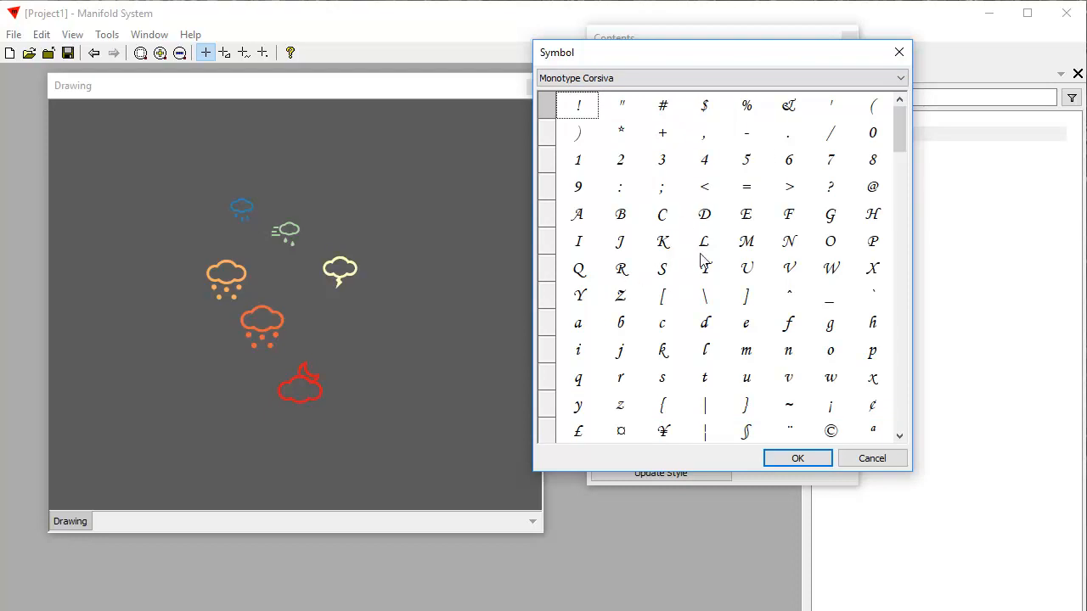
left_click(627, 270)
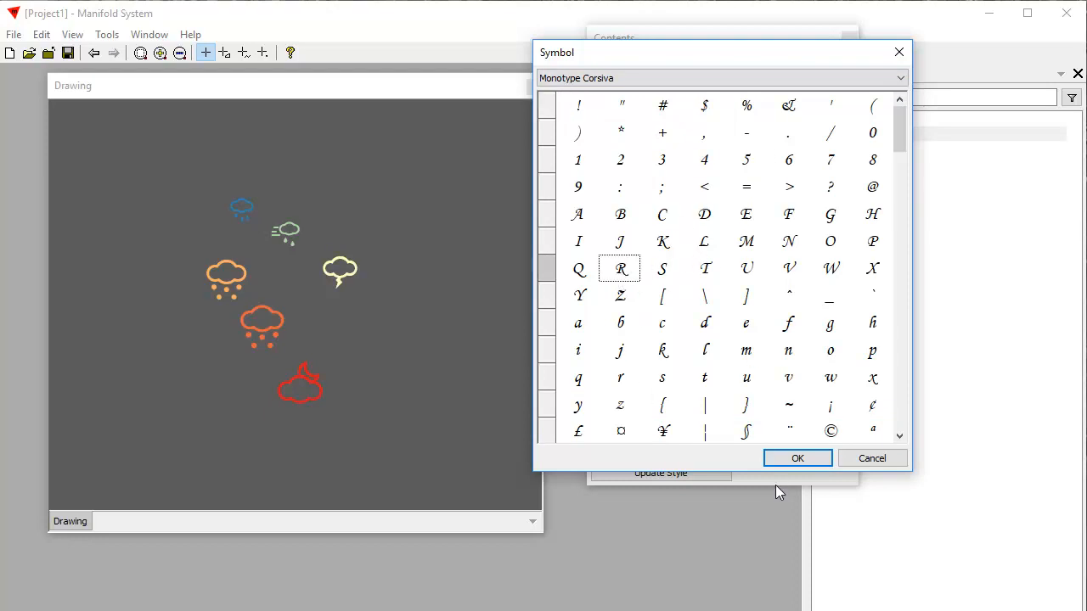
left_click(798, 458)
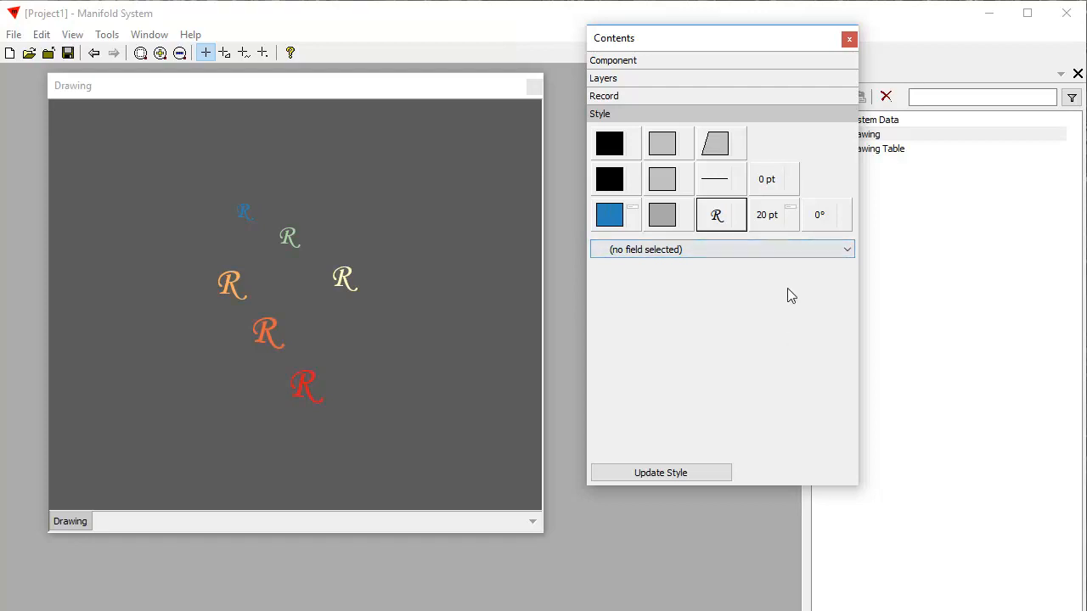
- Review the mfd_id theme for the points' stroke colour and size, and compare it with the point symbol's field setting
left_click(789, 226)
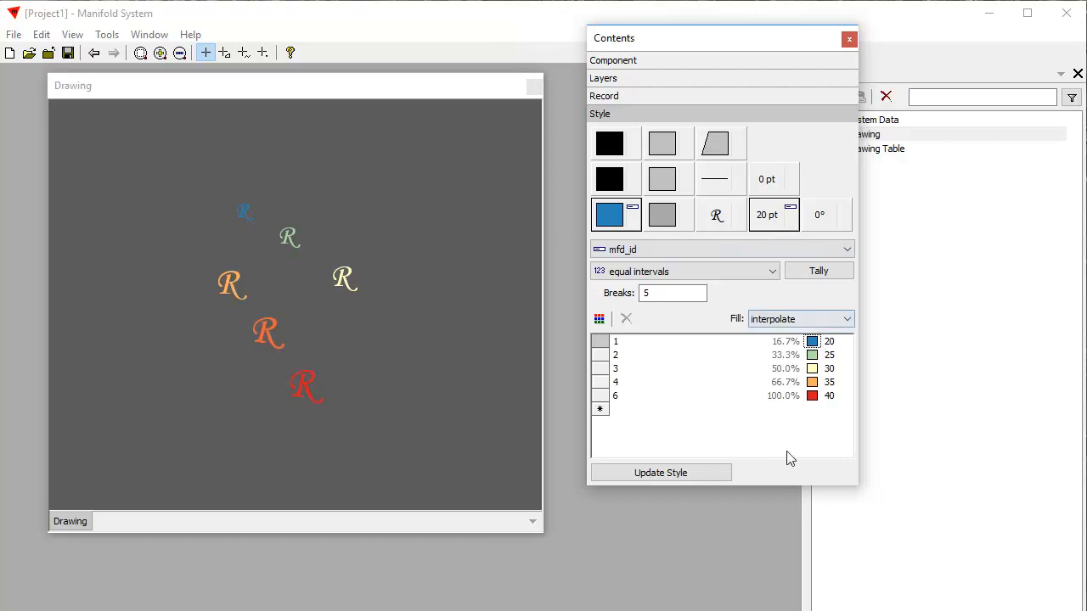
left_click(714, 224)
left_click(822, 150)
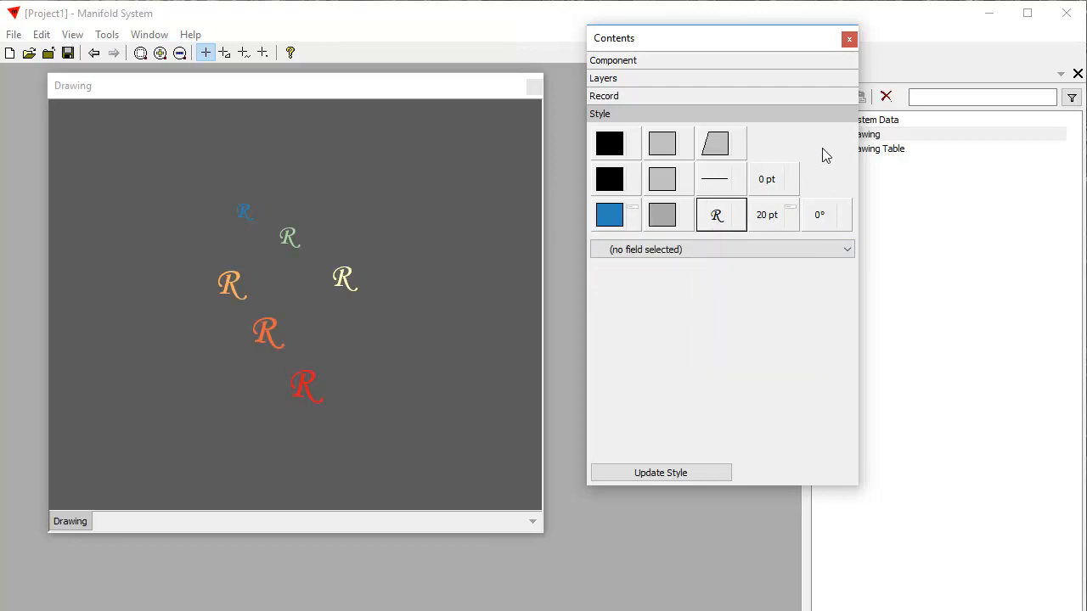